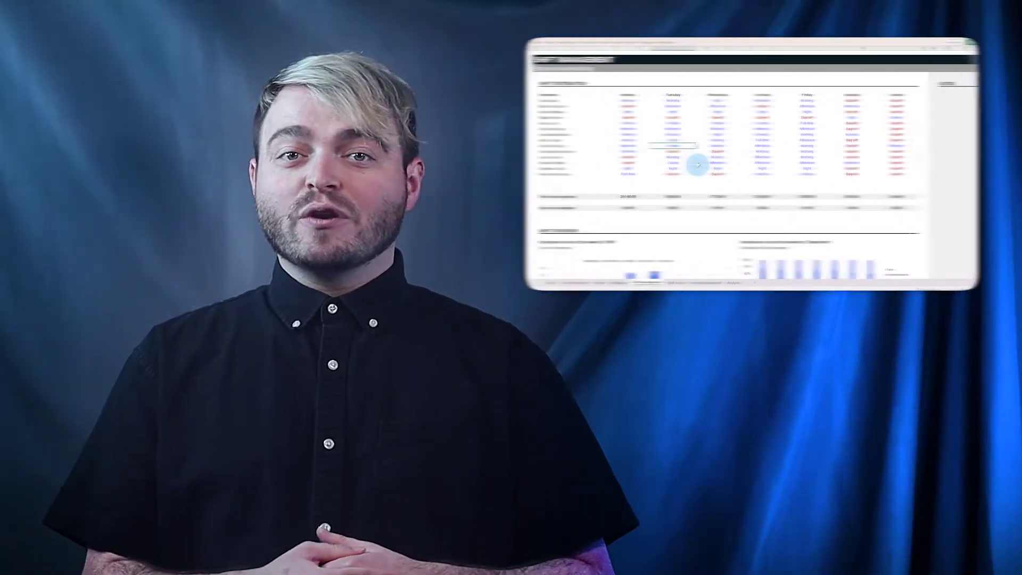
Step: View the Shift board, then scroll down through the Analysis dashboard
{"action": "left_click", "coordinate": [668, 283]}
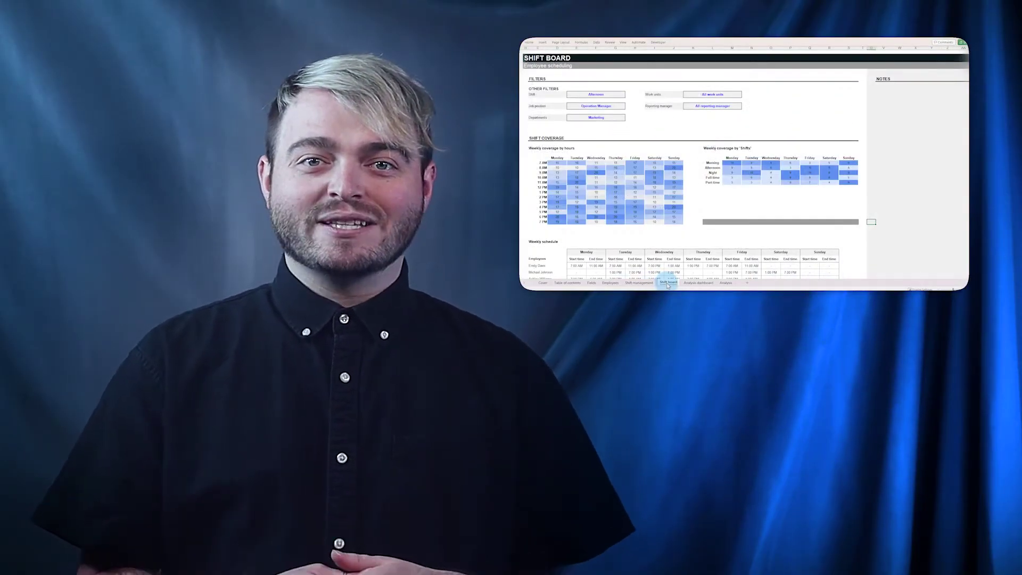
{"action": "left_click", "coordinate": [685, 282]}
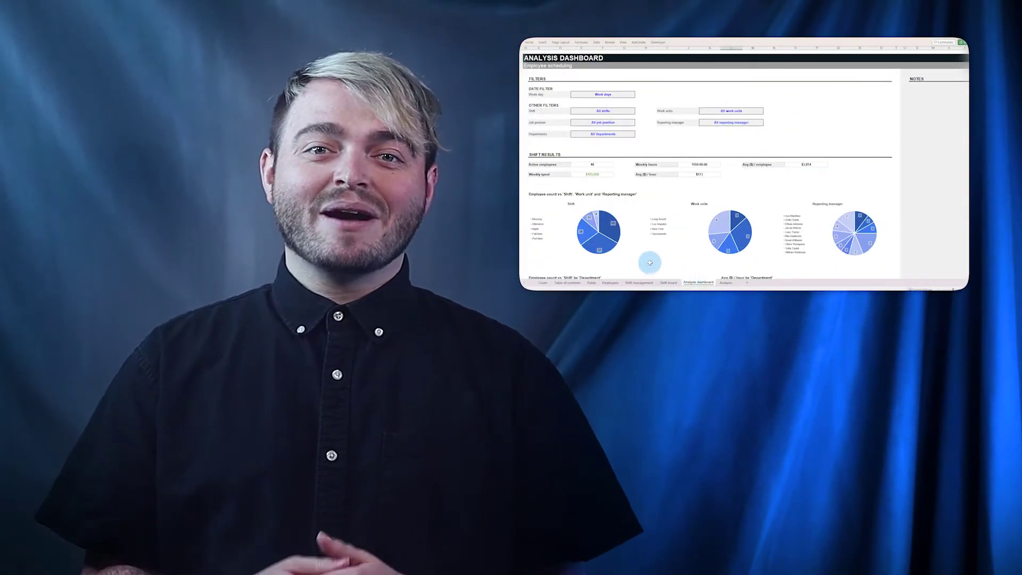
{"action": "scroll", "coordinate": [645, 260], "scroll_direction": "down", "scroll_amount": 10}
{"action": "scroll", "coordinate": [644, 260], "scroll_direction": "down", "scroll_amount": 2}
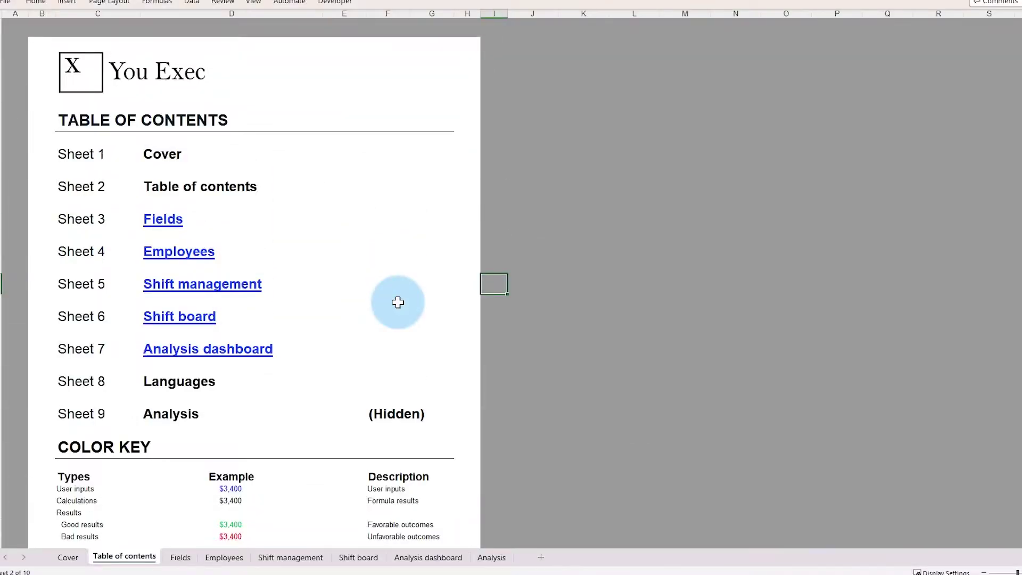
Step: In Shift management, set the ninth employee's Monday shift to Afternoon and Tuesday to Full-time
{"action": "left_click", "coordinate": [258, 293]}
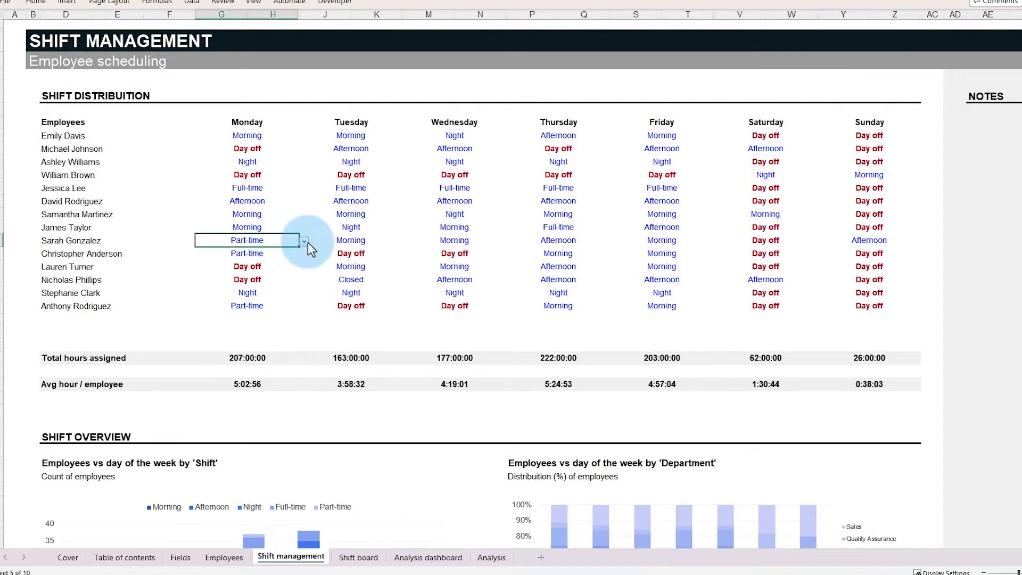
{"action": "left_click", "coordinate": [276, 279]}
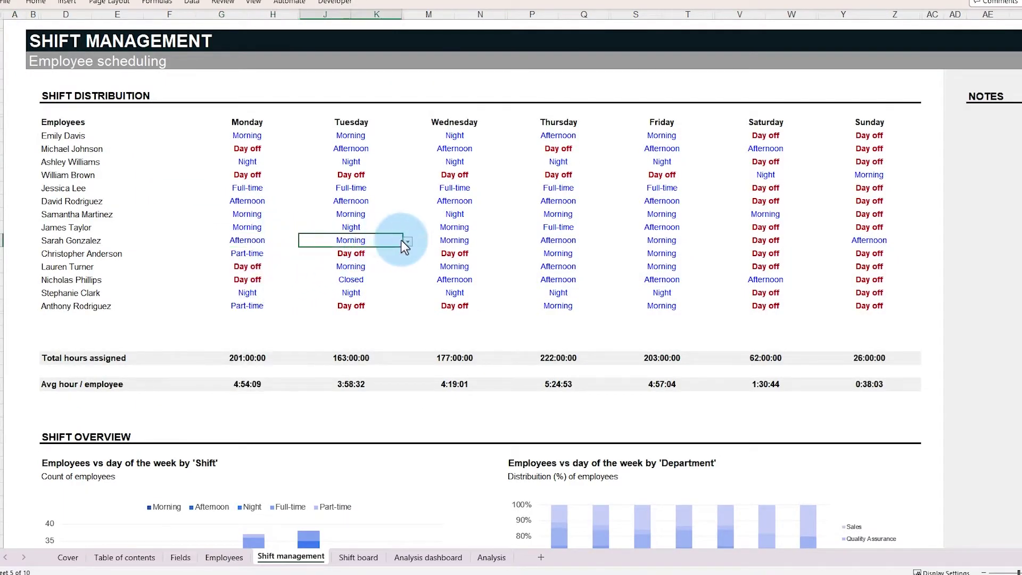
{"action": "left_click", "coordinate": [366, 297]}
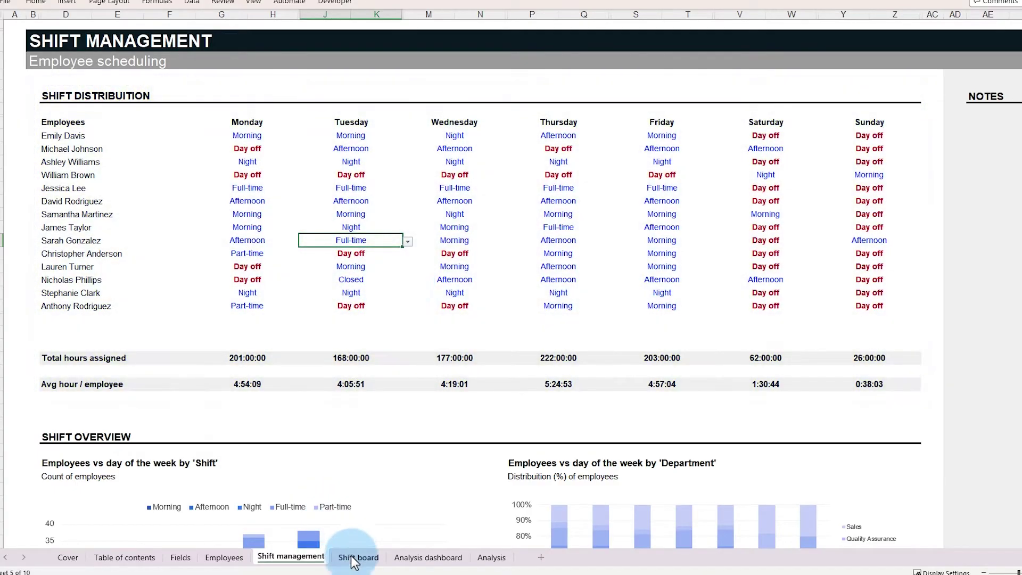
{"action": "left_click", "coordinate": [356, 557]}
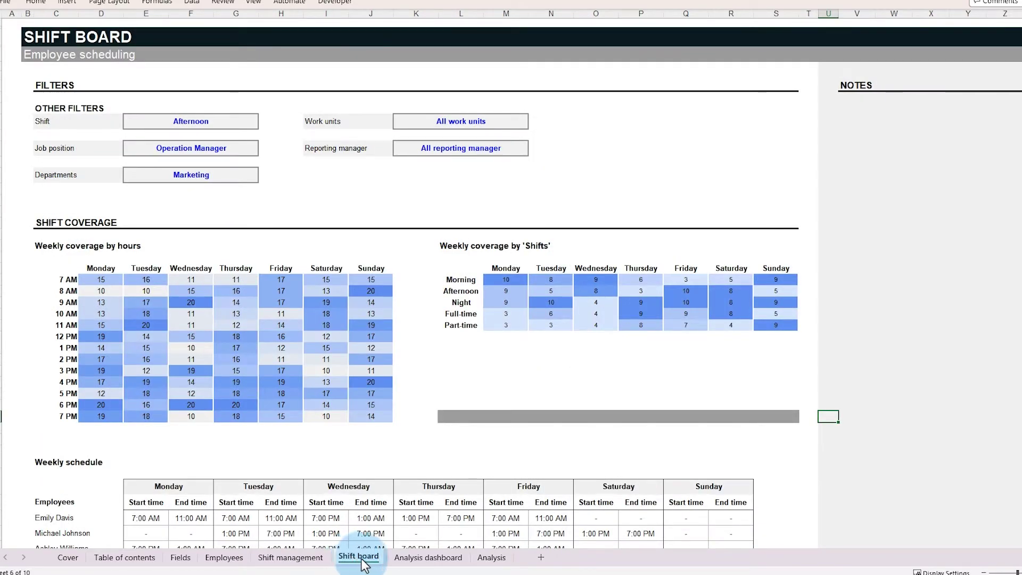
Step: Scroll the Analysis dashboard down to Employee Analysis, then return to Shift management
{"action": "left_click", "coordinate": [408, 556]}
{"action": "scroll", "coordinate": [312, 509], "scroll_direction": "down", "scroll_amount": 15}
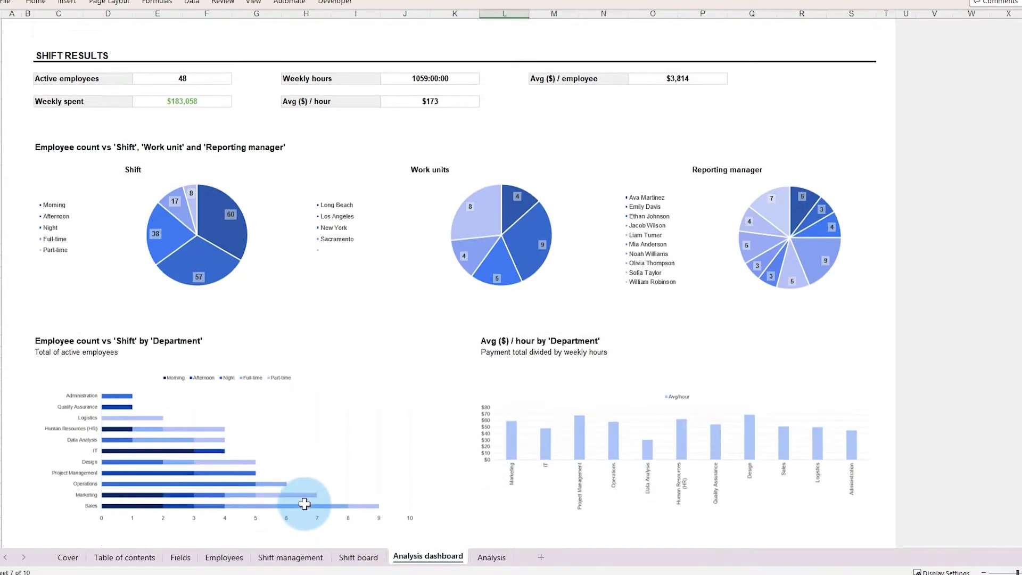
{"action": "scroll", "coordinate": [301, 509], "scroll_direction": "down", "scroll_amount": 5}
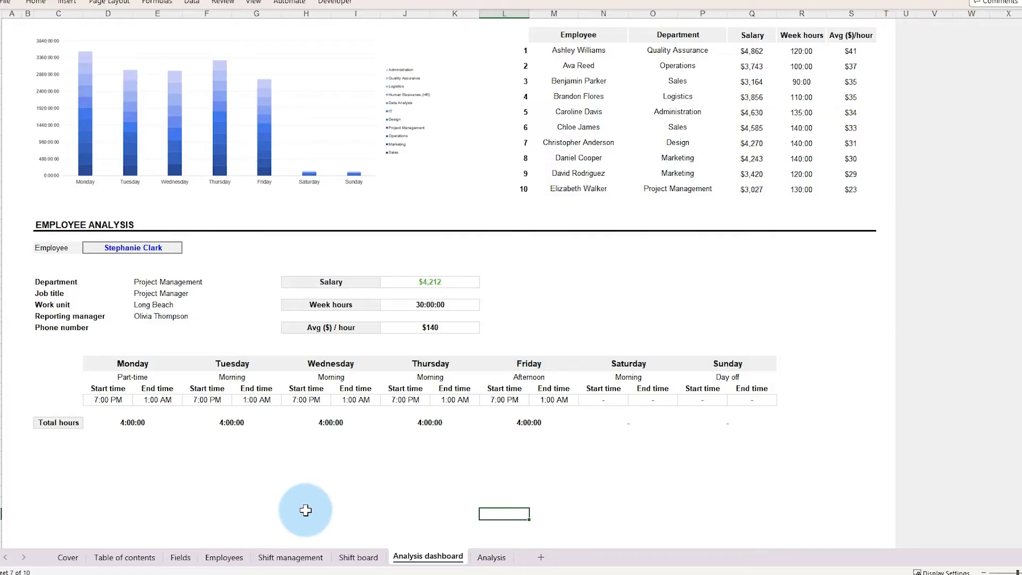
{"action": "left_click", "coordinate": [282, 555]}
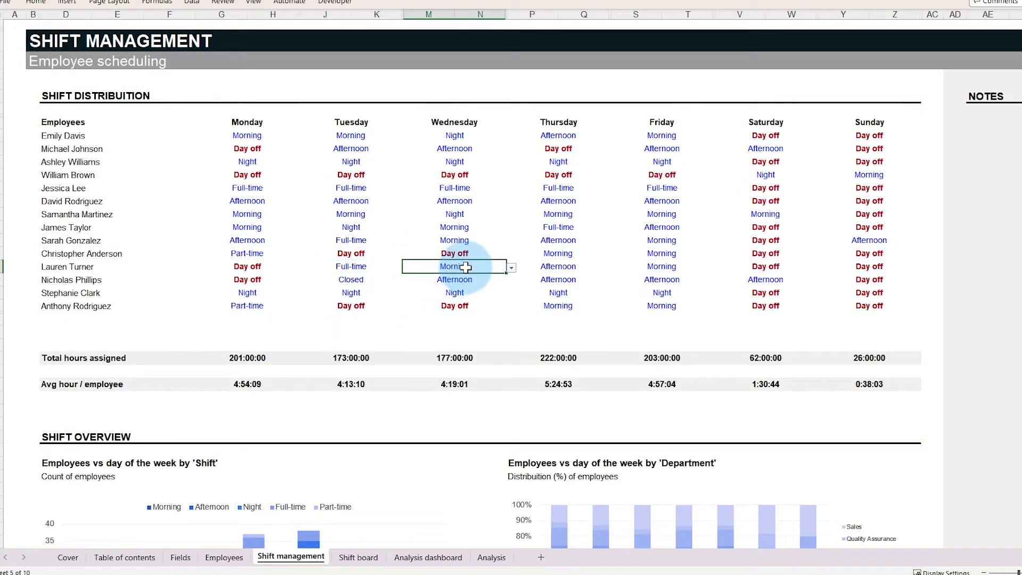
Step: On Employees, move the eighth employee to Logistics and the fifth to Operations as Operation Manager
{"action": "left_click", "coordinate": [224, 556]}
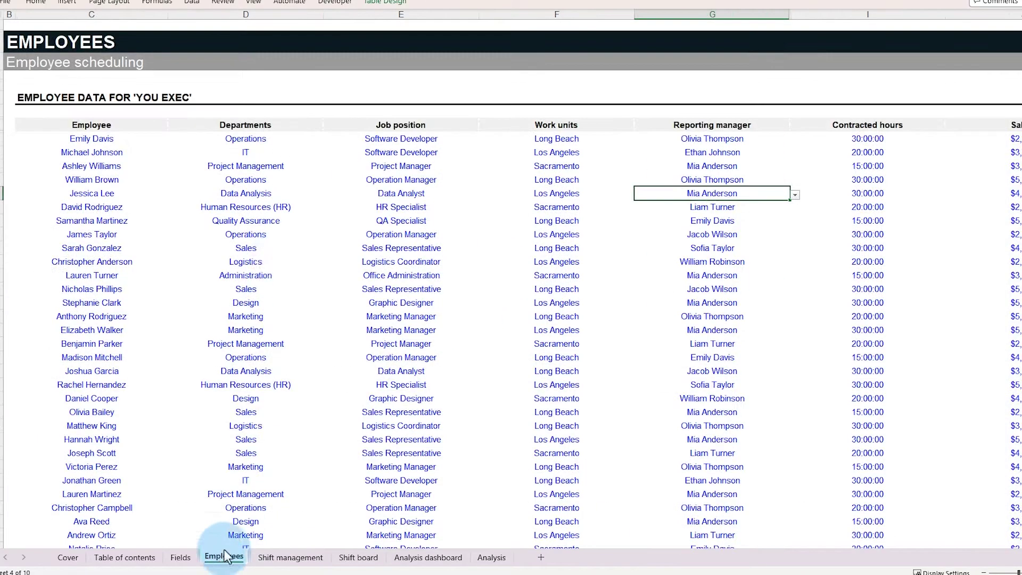
{"action": "left_click", "coordinate": [281, 239]}
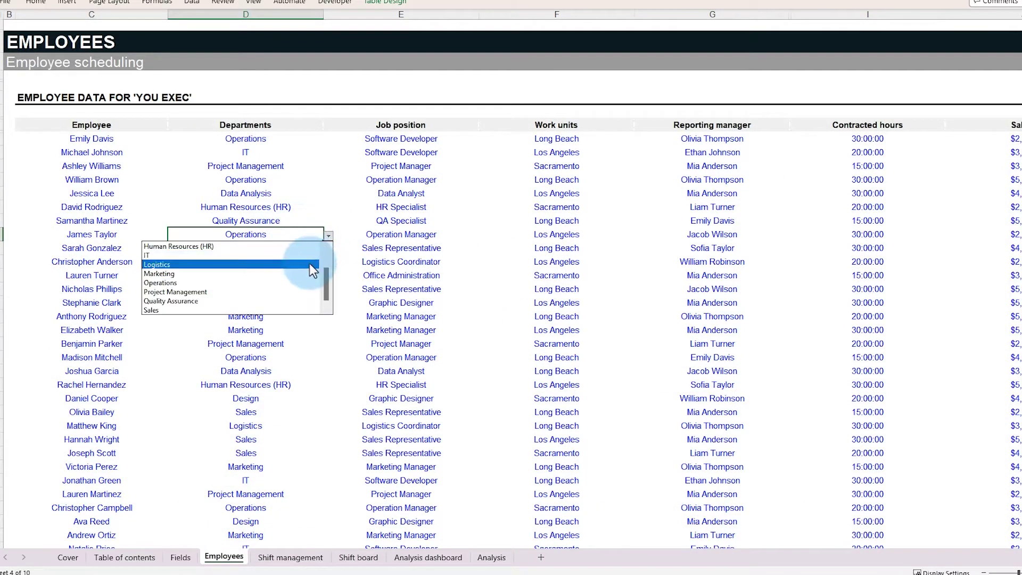
{"action": "left_click", "coordinate": [310, 265]}
{"action": "left_click", "coordinate": [329, 195]}
{"action": "left_click", "coordinate": [301, 259]}
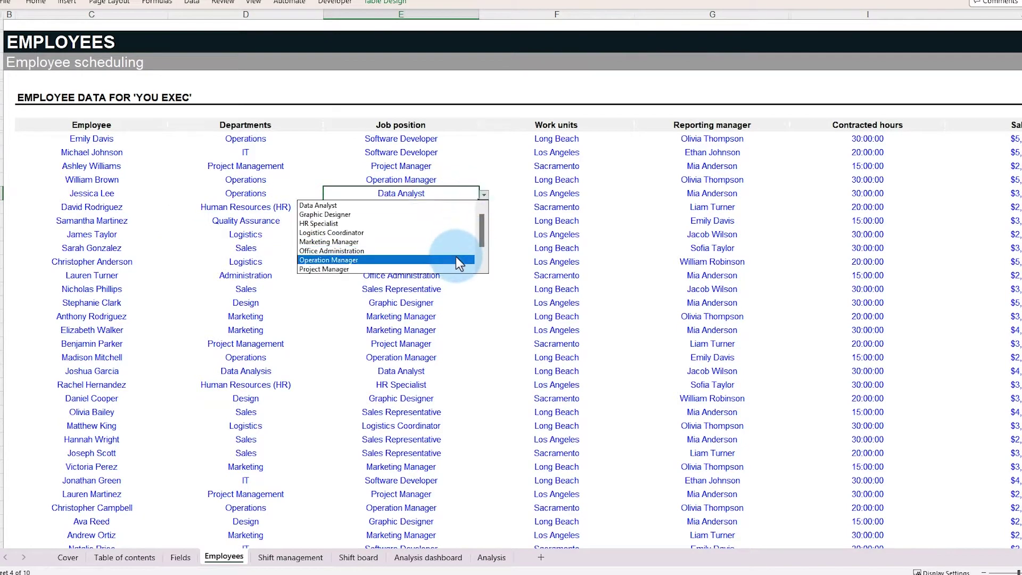
{"action": "left_click", "coordinate": [455, 259]}
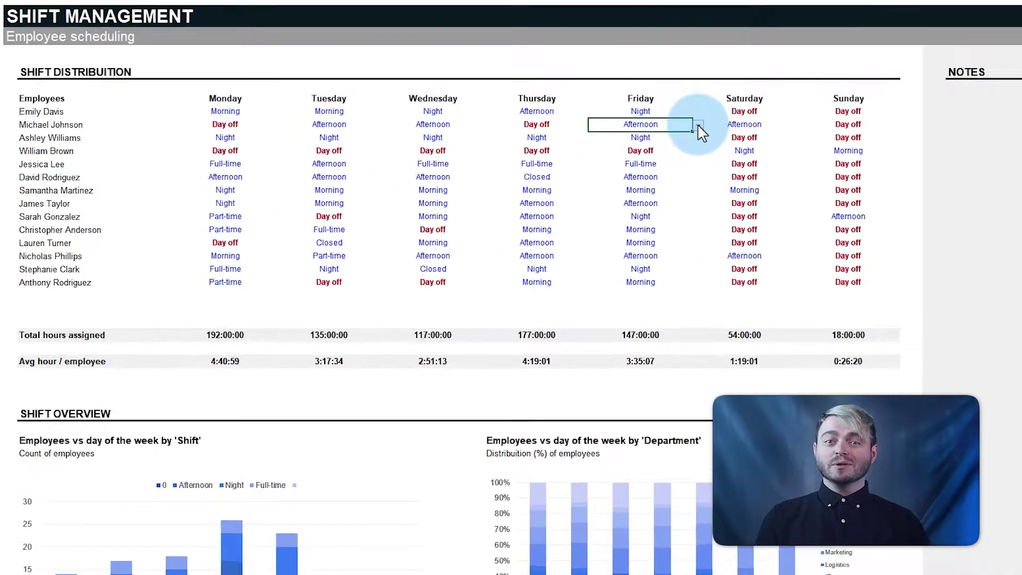
Step: Set Friday shifts: second employee Morning, seventh Full-time, eleventh Part-time
{"action": "left_click", "coordinate": [597, 150]}
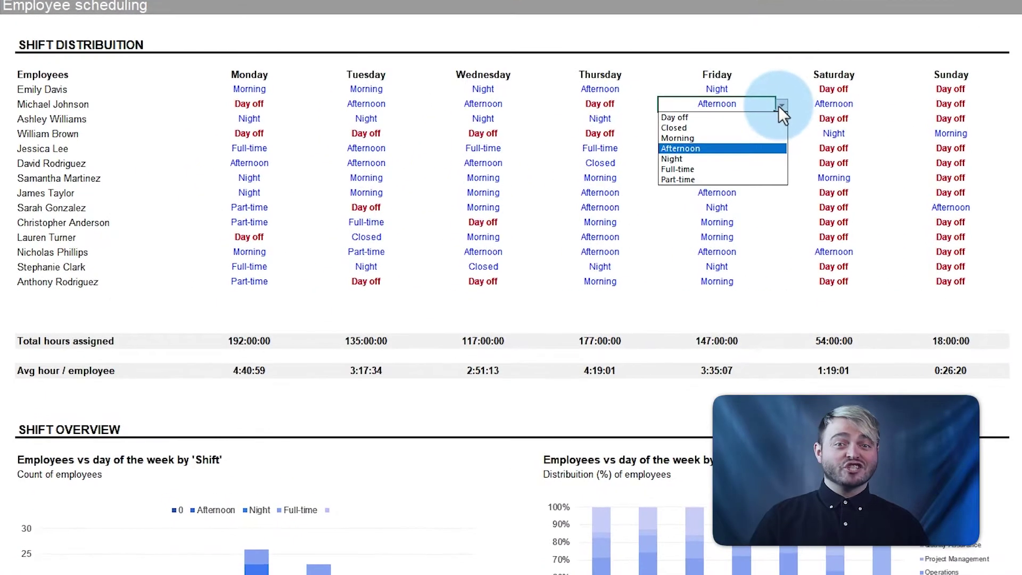
{"action": "left_click", "coordinate": [758, 138]}
{"action": "left_click", "coordinate": [751, 173]}
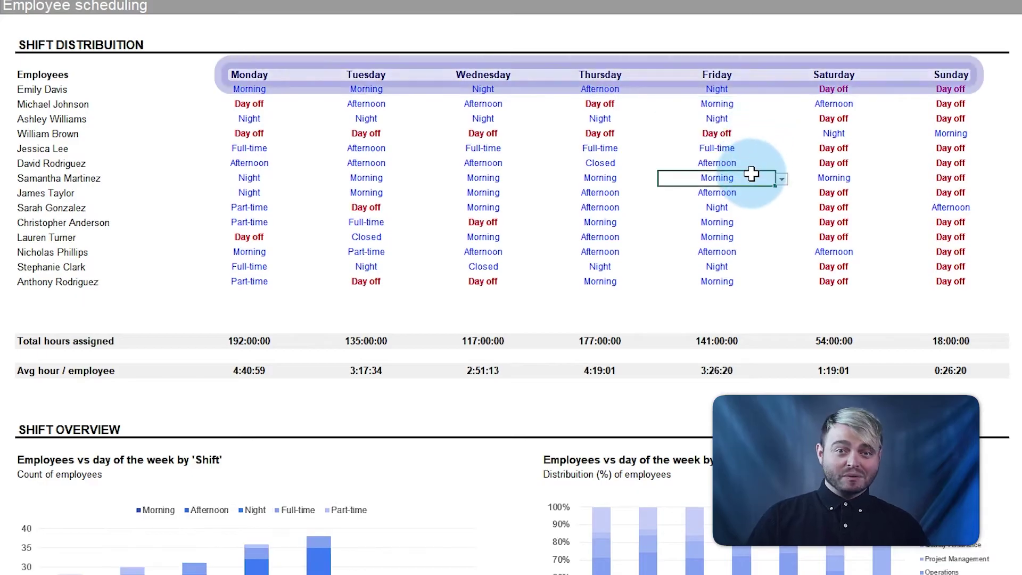
{"action": "left_click", "coordinate": [781, 179]}
{"action": "left_click", "coordinate": [771, 245]}
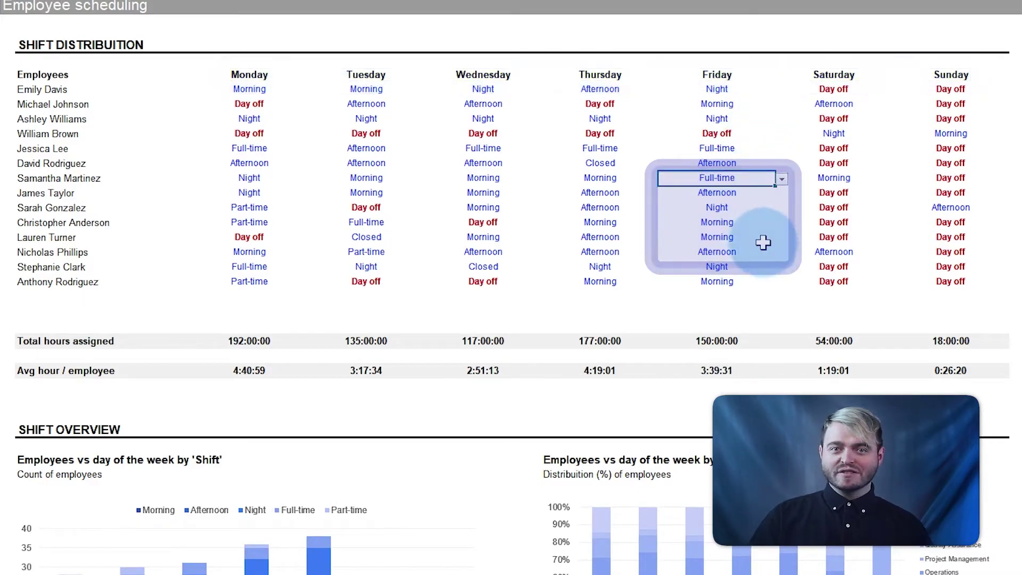
{"action": "left_click", "coordinate": [781, 237]}
{"action": "left_click", "coordinate": [771, 312]}
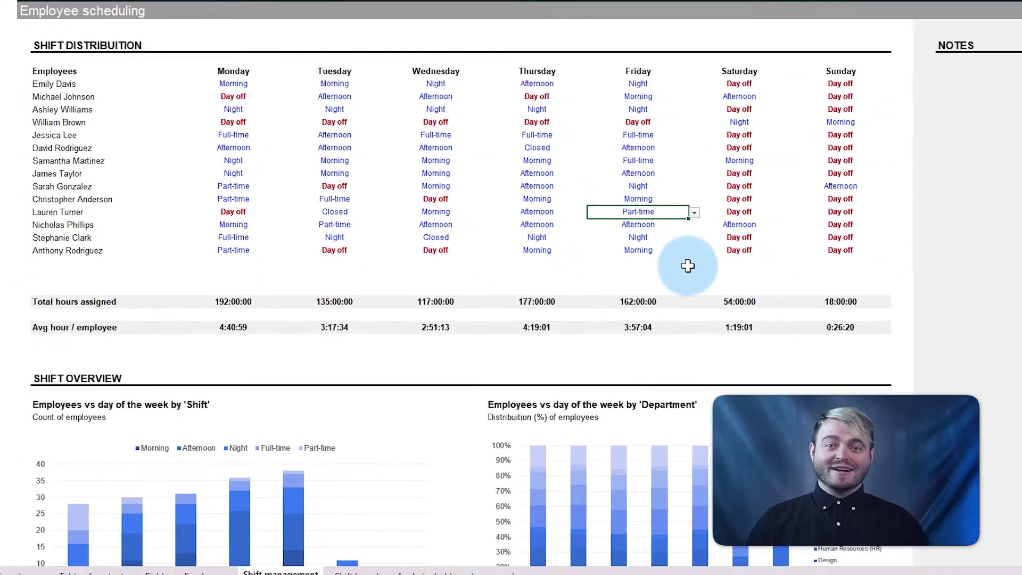
{"action": "left_click", "coordinate": [156, 562]}
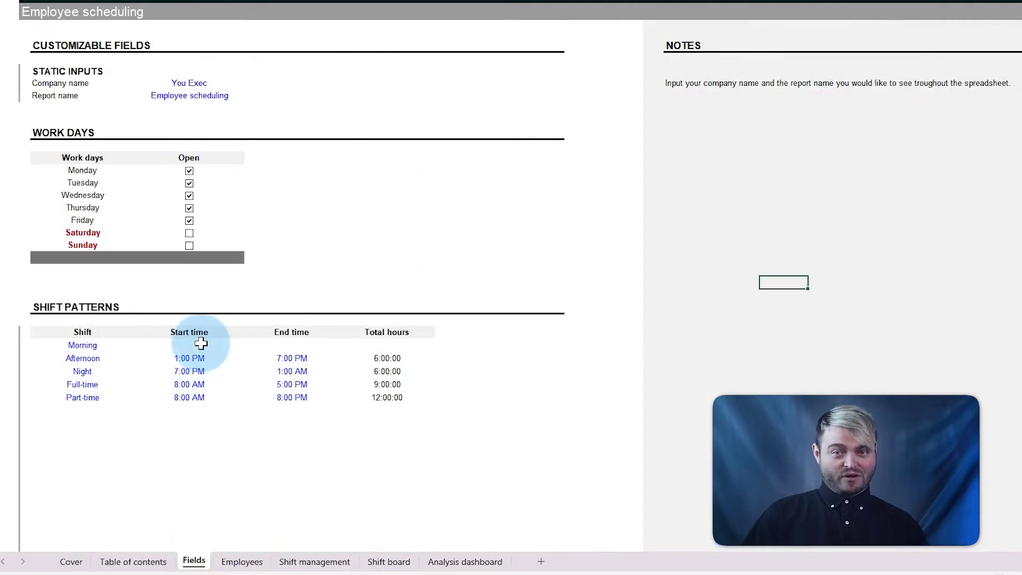
Step: Set the Morning shift to 7:00 AM–11:00 AM and add Los Angeles, New York, Long Beach as work units
{"action": "type", "text": "7:00 AM"}
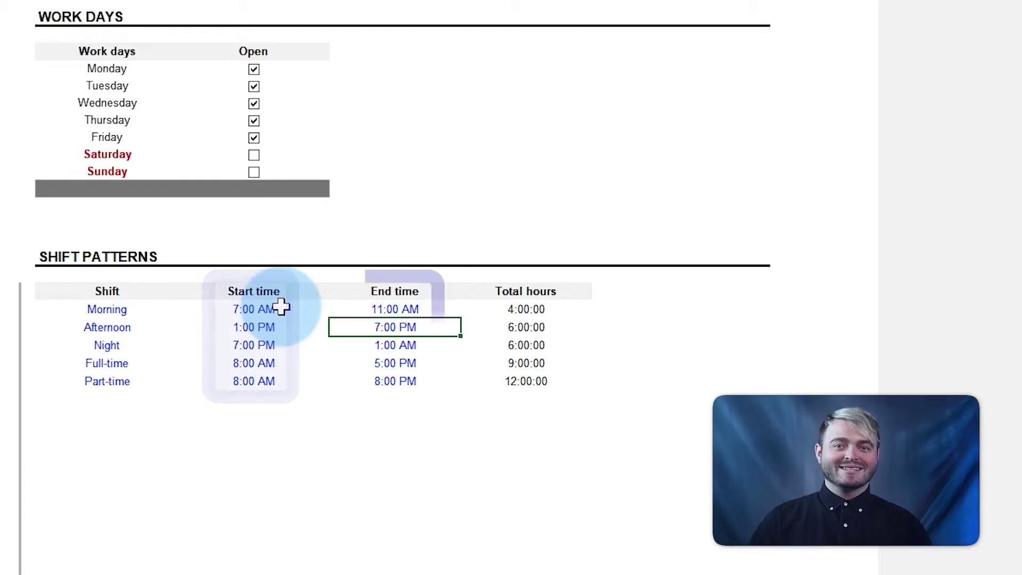
{"action": "scroll", "coordinate": [282, 307], "scroll_direction": "down", "scroll_amount": 10}
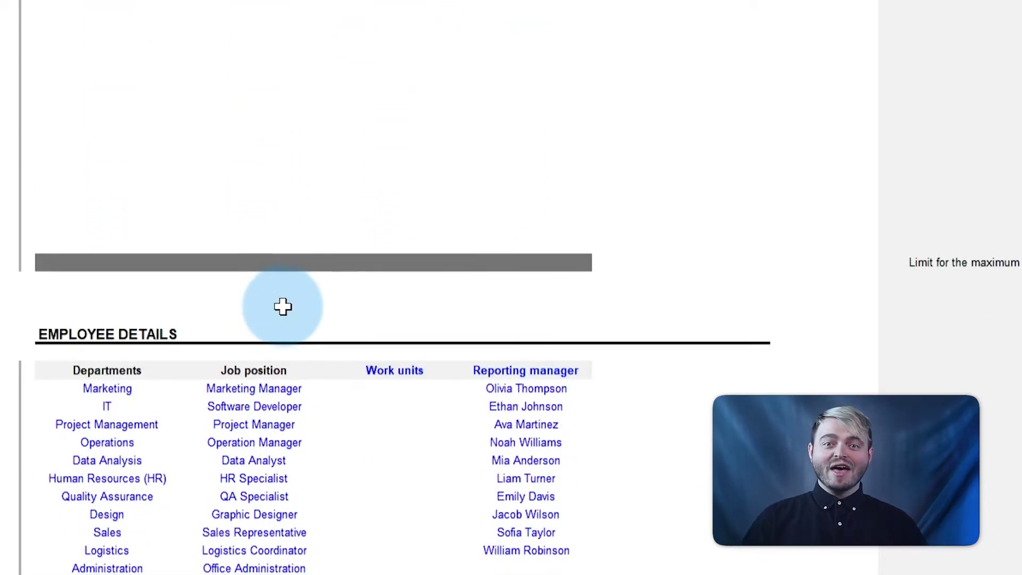
{"action": "left_click", "coordinate": [367, 177]}
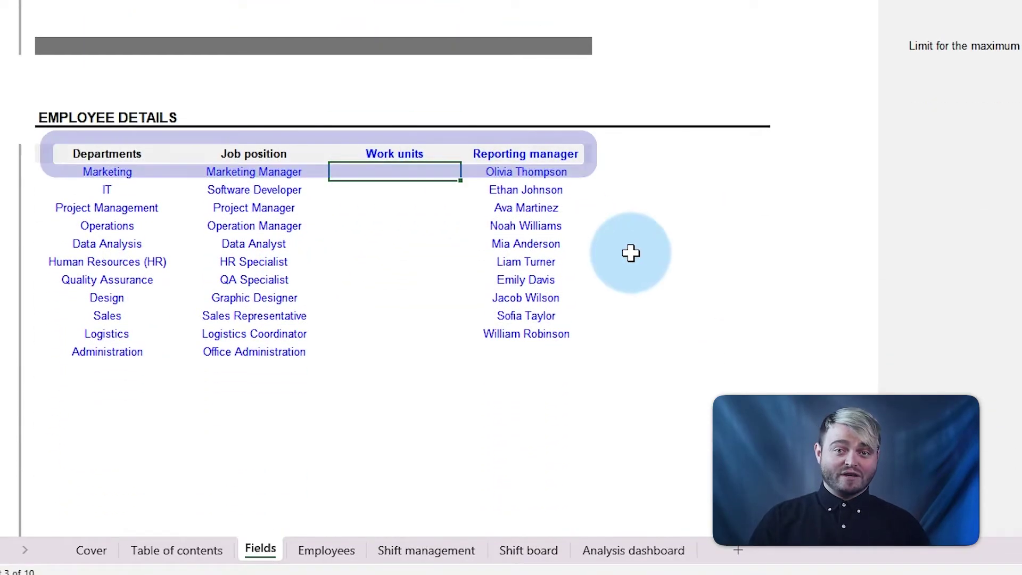
{"action": "type", "text": "Los Angeles"}
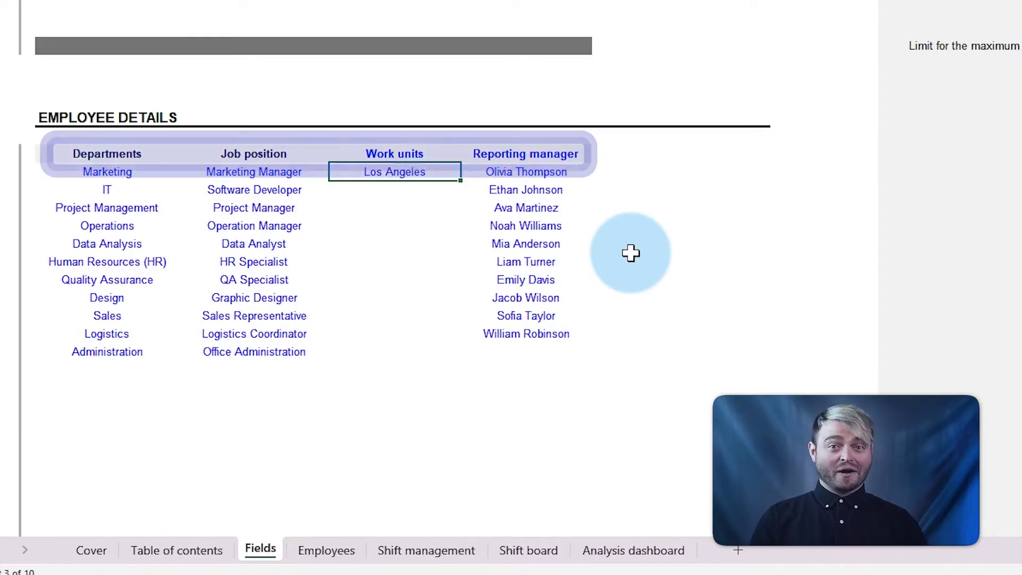
{"action": "key", "text": "Return"}
{"action": "type", "text": "New York"}
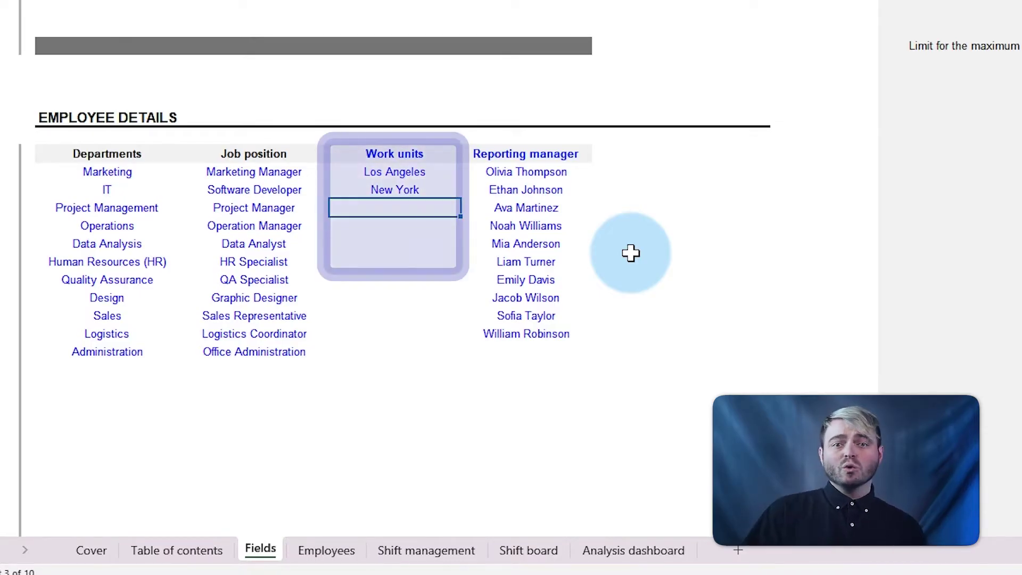
{"action": "type", "text": "Long Beach"}
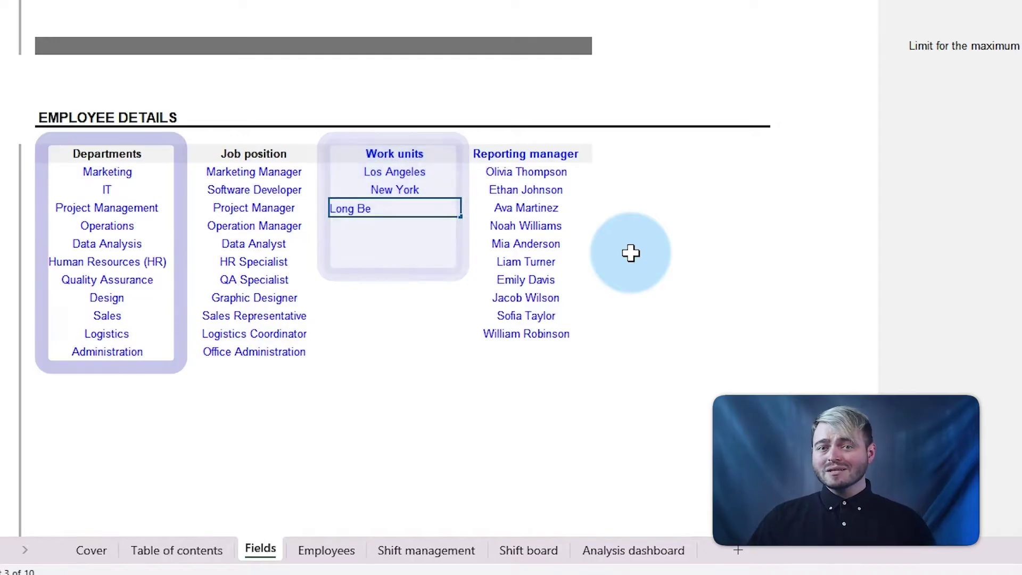
{"action": "key", "text": "Return"}
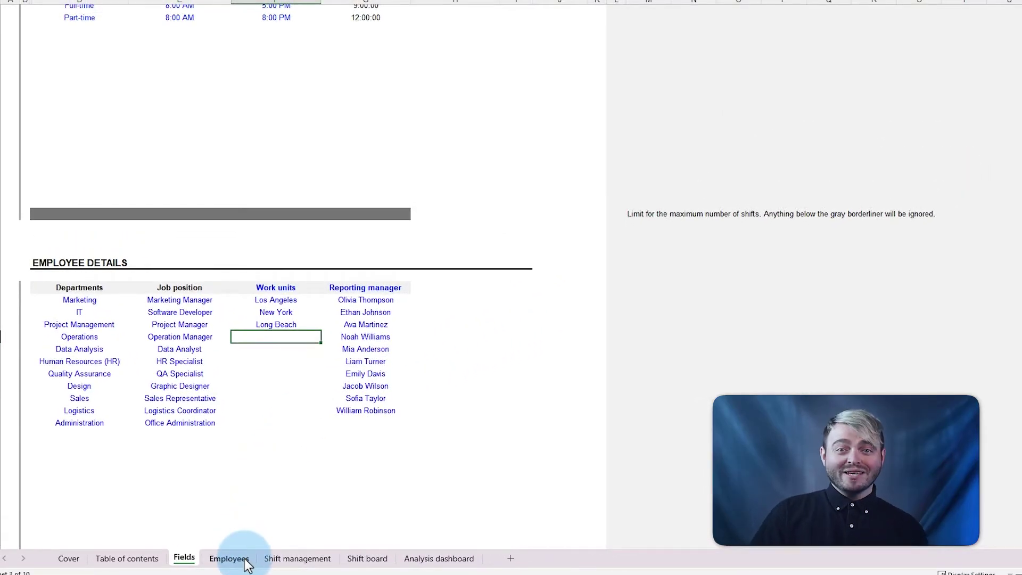
Step: Review the Employees sheet and Shift management charts, then move to the Shift board
{"action": "left_click", "coordinate": [245, 560]}
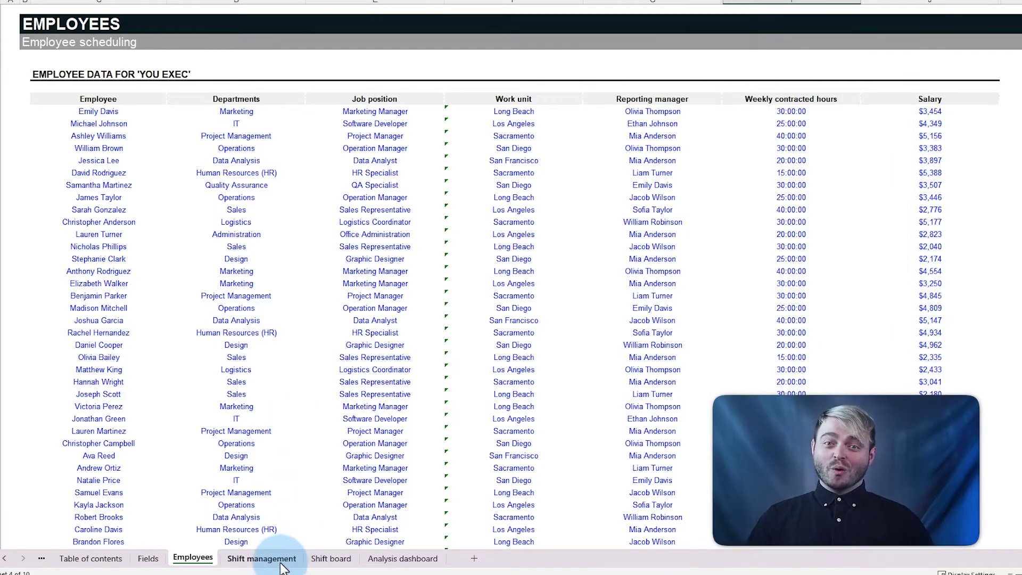
{"action": "left_click", "coordinate": [261, 558]}
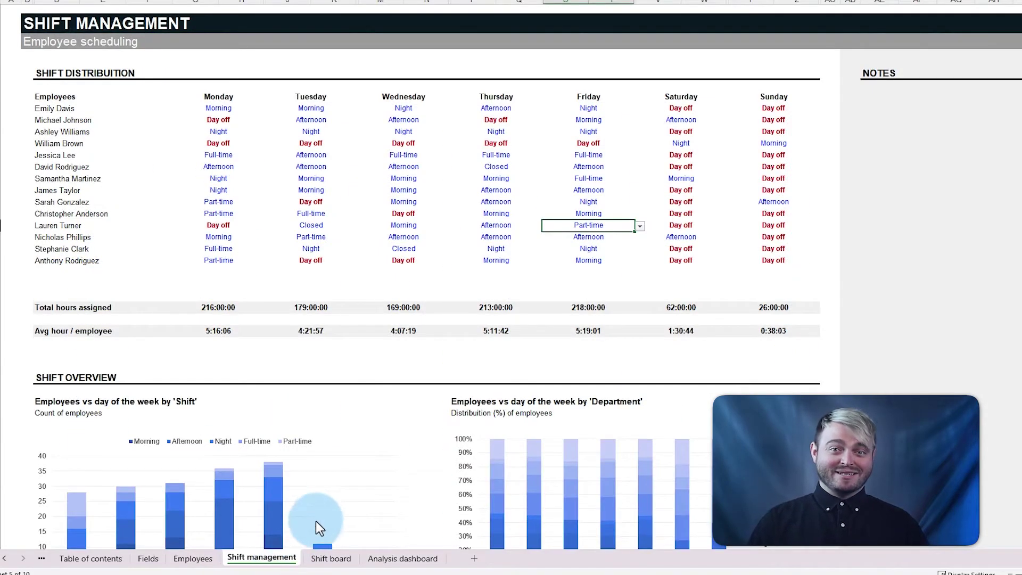
{"action": "scroll", "coordinate": [411, 394], "scroll_direction": "down", "scroll_amount": 5}
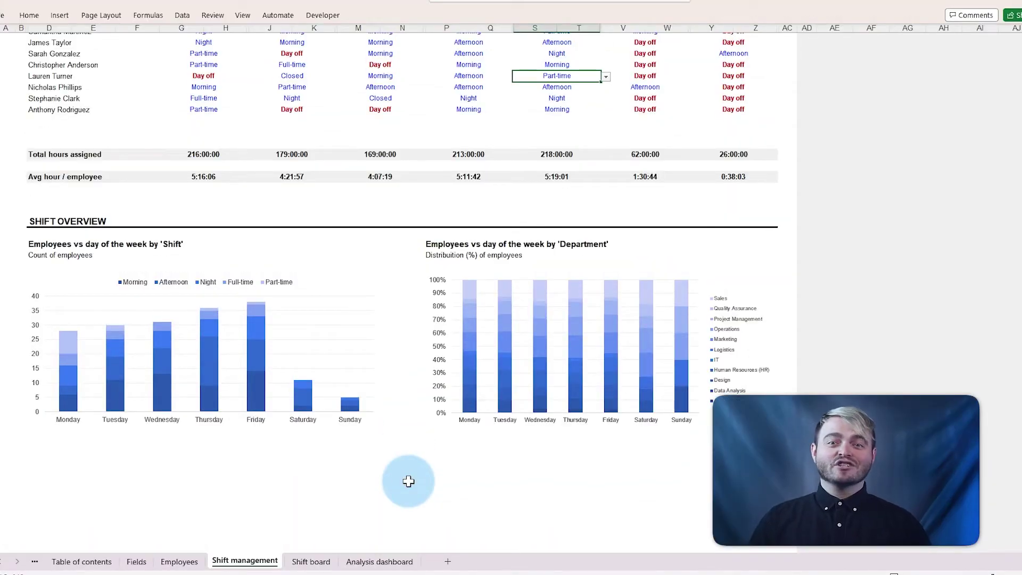
{"action": "left_click", "coordinate": [326, 561]}
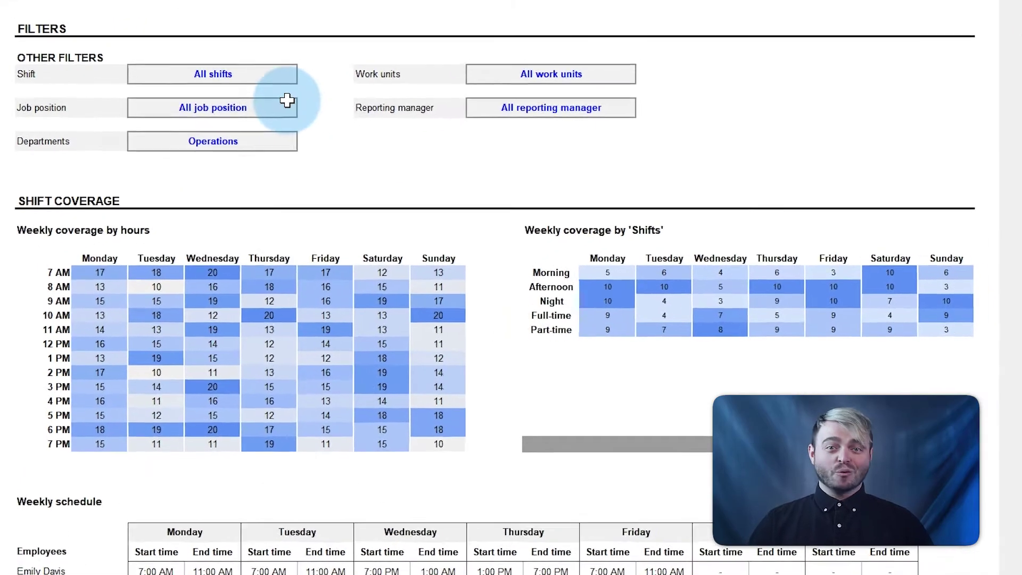
Step: Try the Job position filter with Graphic Designer, Operation Manager, then QA Specialist
{"action": "left_click", "coordinate": [234, 160]}
{"action": "left_click", "coordinate": [253, 162]}
{"action": "left_click", "coordinate": [235, 188]}
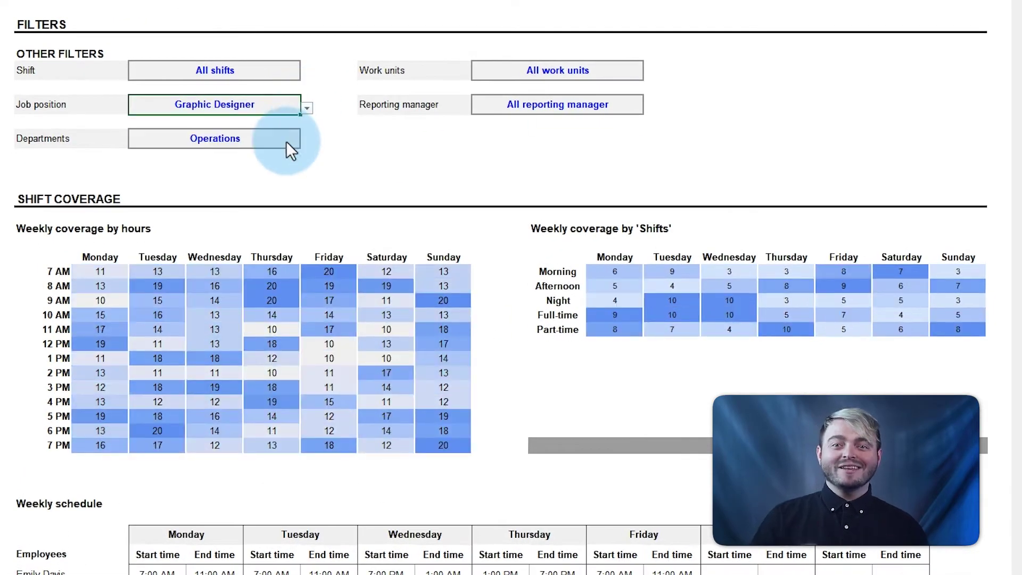
{"action": "left_click", "coordinate": [307, 108]}
{"action": "left_click", "coordinate": [270, 169]}
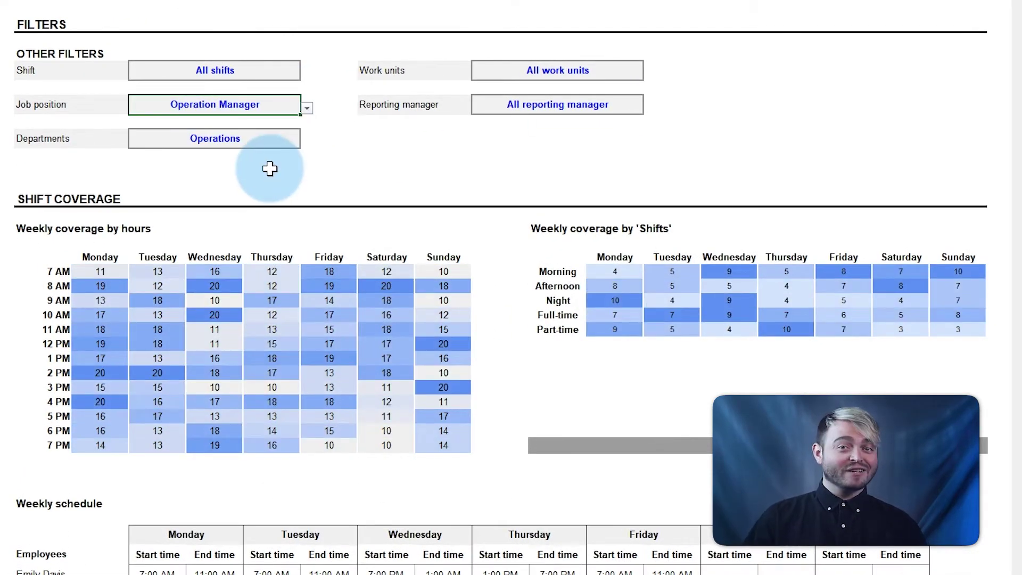
{"action": "left_click", "coordinate": [307, 108]}
{"action": "left_click", "coordinate": [281, 169]}
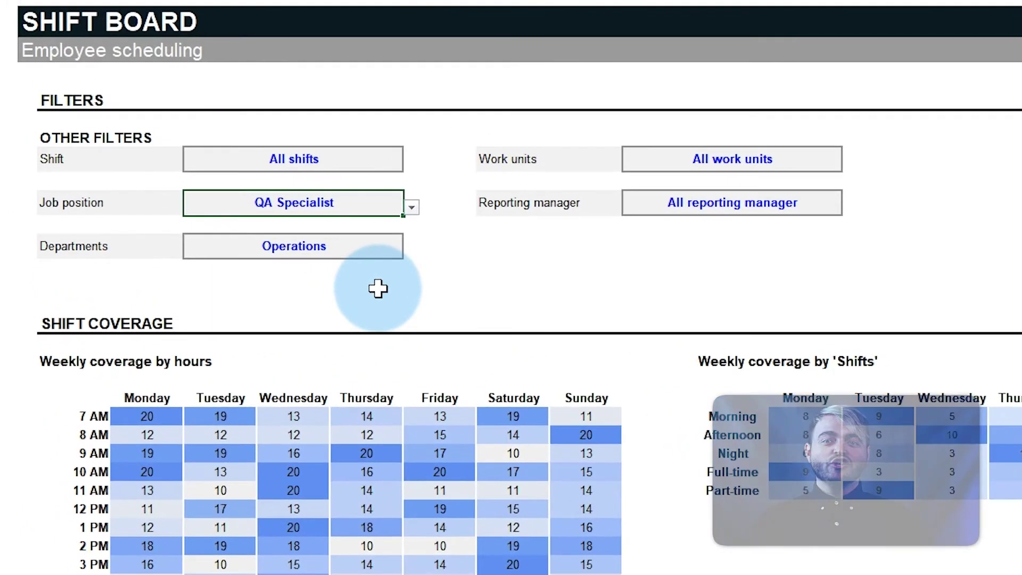
Step: Filter the board to Afternoon shift, Operation Manager position and Marketing department
{"action": "left_click", "coordinate": [399, 160]}
{"action": "left_click", "coordinate": [404, 209]}
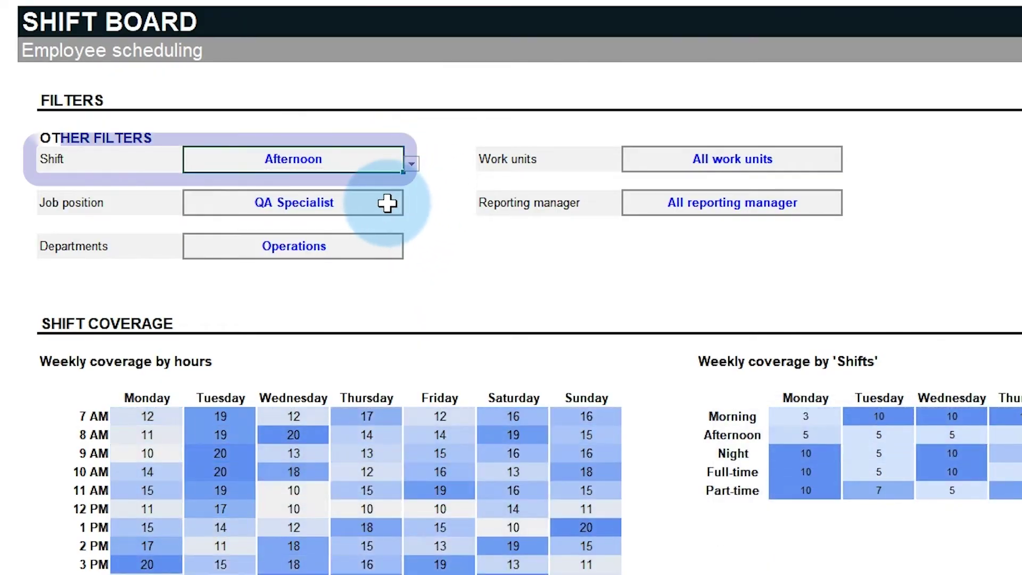
{"action": "left_click", "coordinate": [387, 203]}
{"action": "left_click", "coordinate": [412, 207]}
{"action": "left_click", "coordinate": [394, 258]}
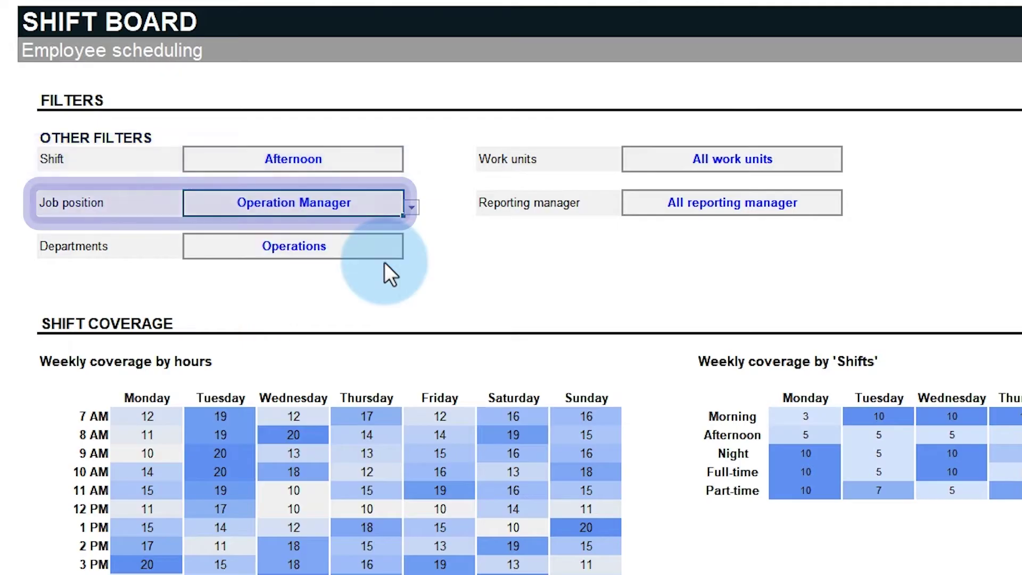
{"action": "left_click", "coordinate": [390, 257]}
{"action": "left_click", "coordinate": [411, 250]}
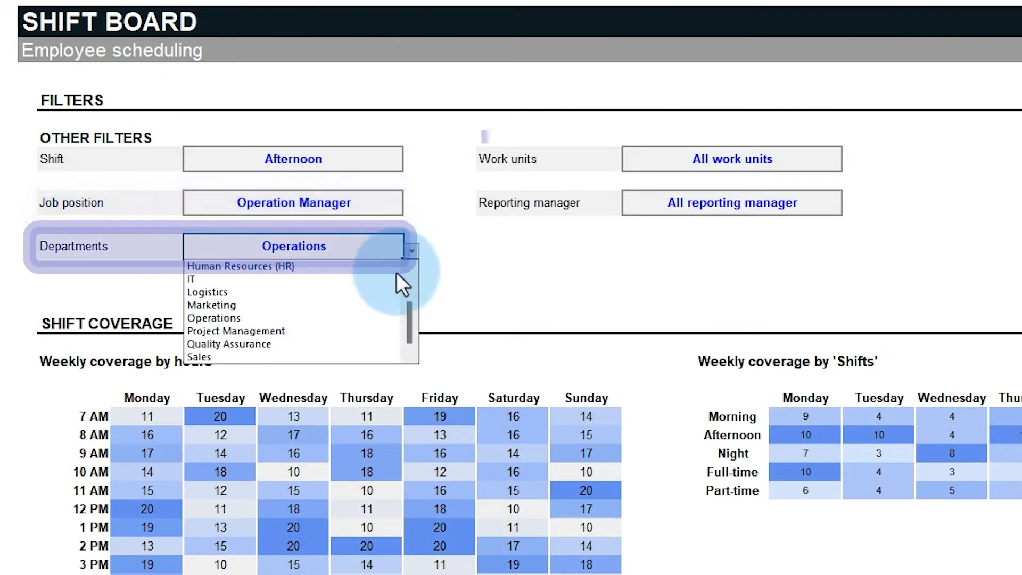
{"action": "left_click", "coordinate": [373, 301]}
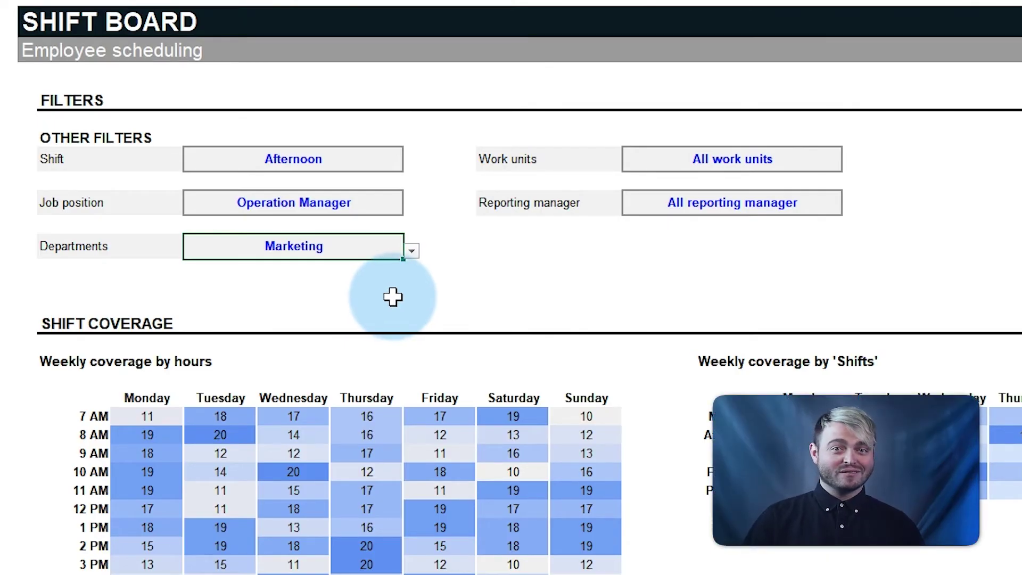
Step: Compare Daily coverage for Thursday and Tuesday, then open the Analysis dashboard
{"action": "scroll", "coordinate": [541, 269], "scroll_direction": "down", "scroll_amount": 10}
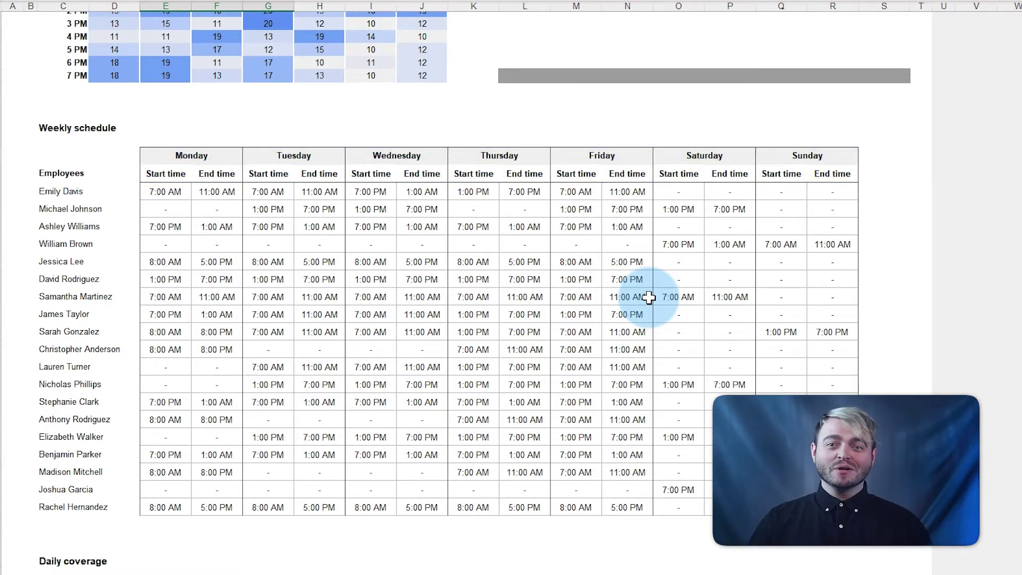
{"action": "scroll", "coordinate": [655, 266], "scroll_direction": "down", "scroll_amount": 7}
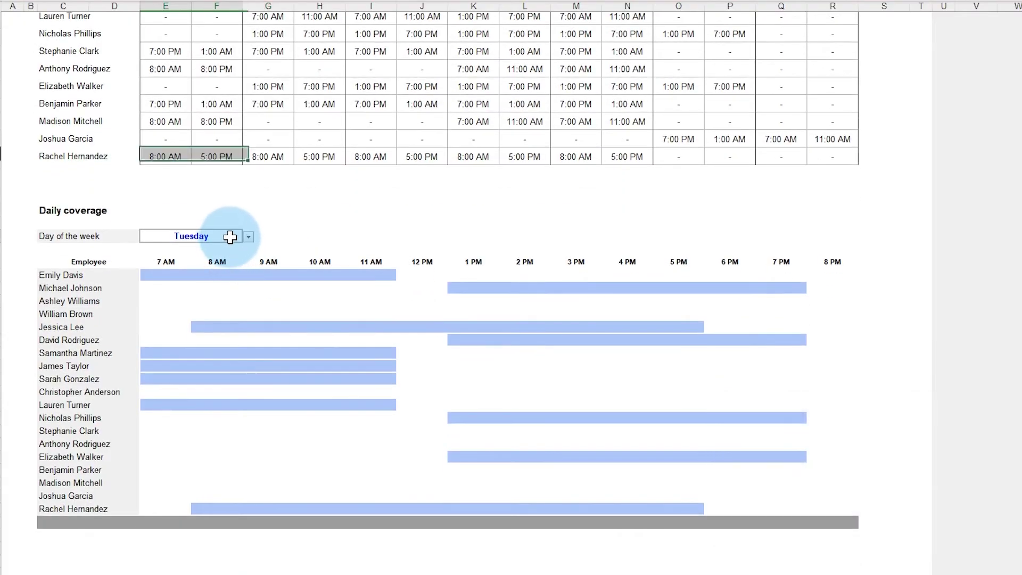
{"action": "left_click", "coordinate": [228, 274]}
{"action": "left_click", "coordinate": [248, 236]}
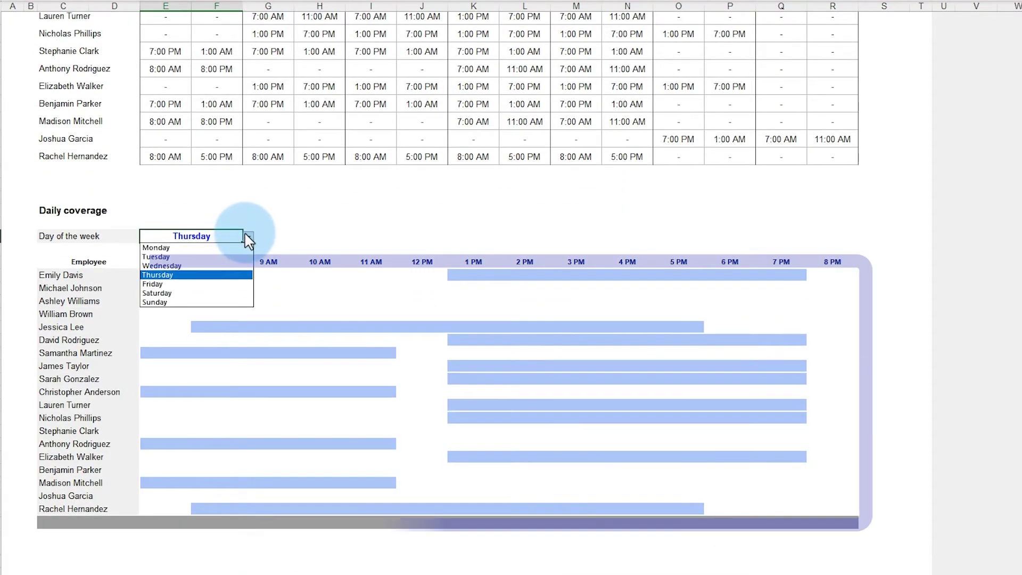
{"action": "left_click", "coordinate": [242, 256]}
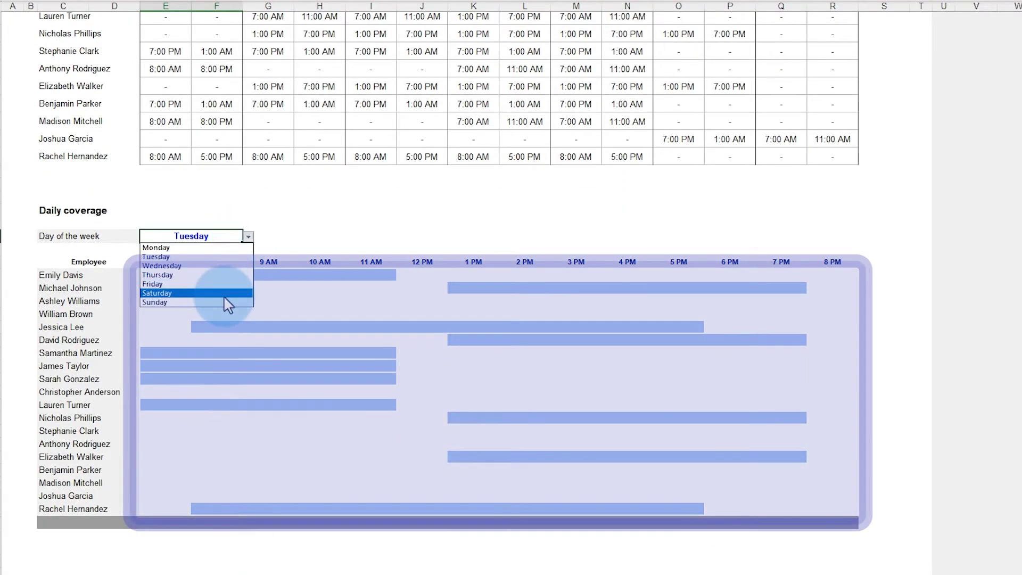
{"action": "left_click", "coordinate": [227, 259]}
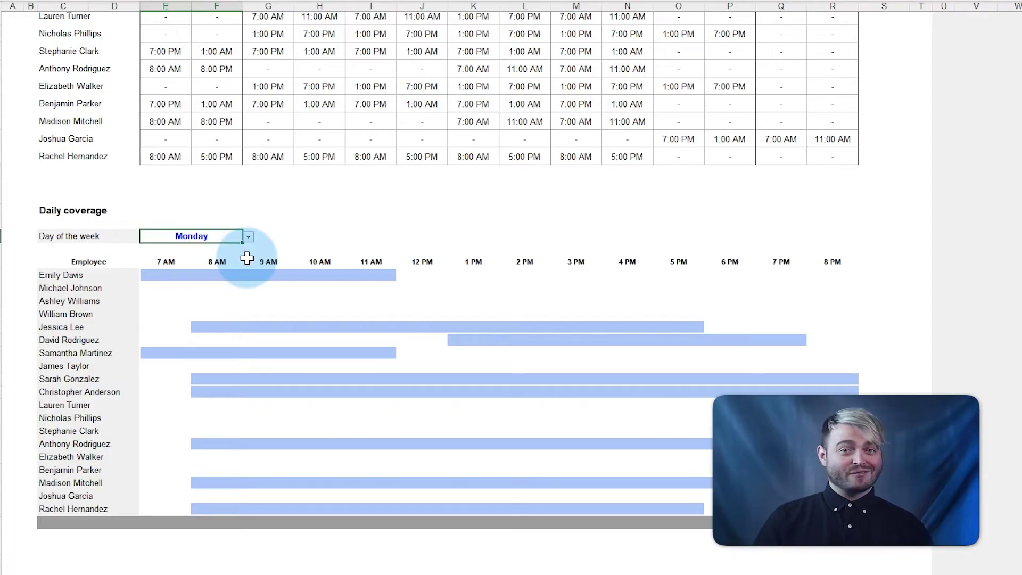
{"action": "left_click", "coordinate": [432, 554]}
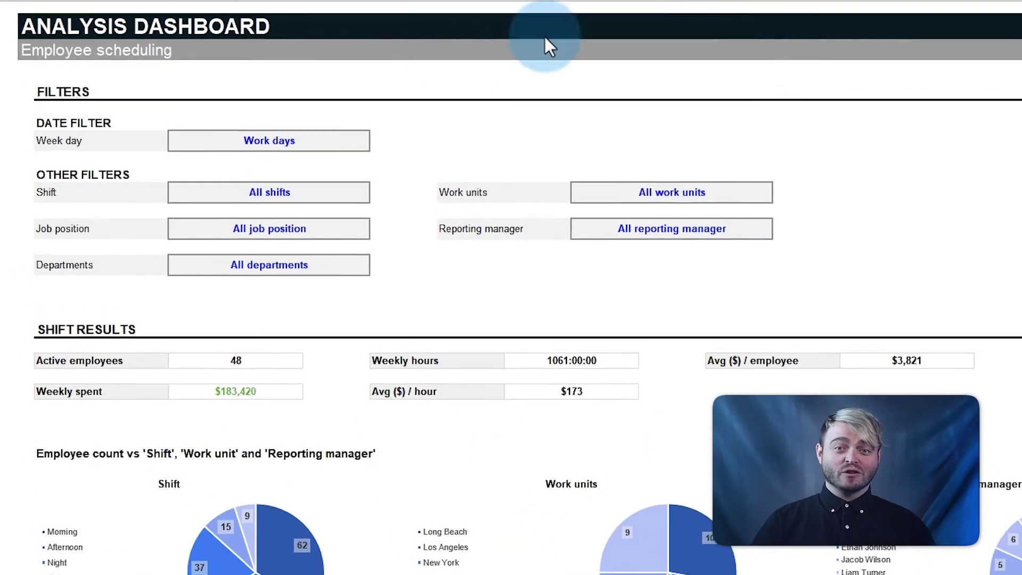
{"action": "left_click", "coordinate": [382, 149]}
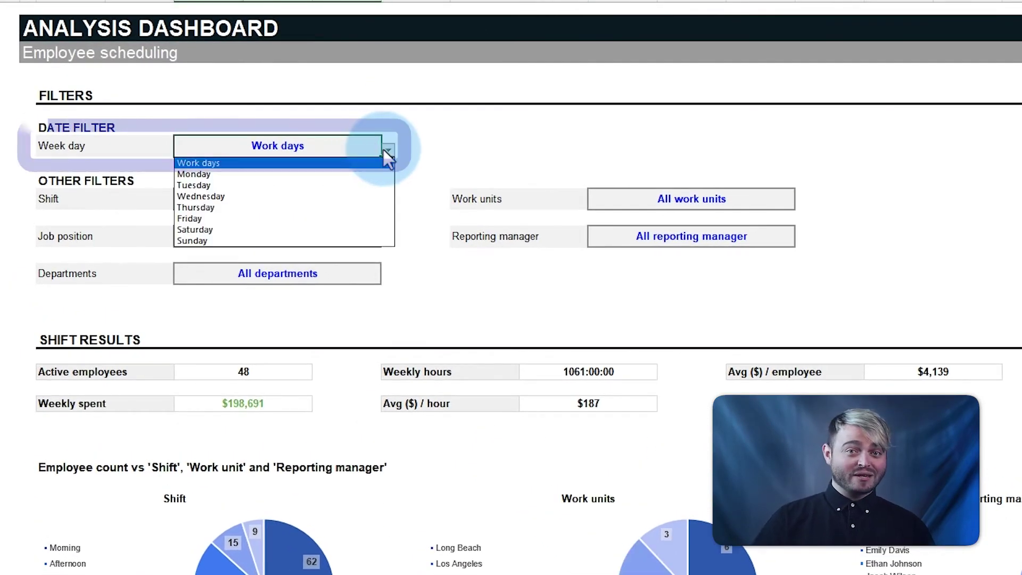
{"action": "left_click", "coordinate": [376, 205]}
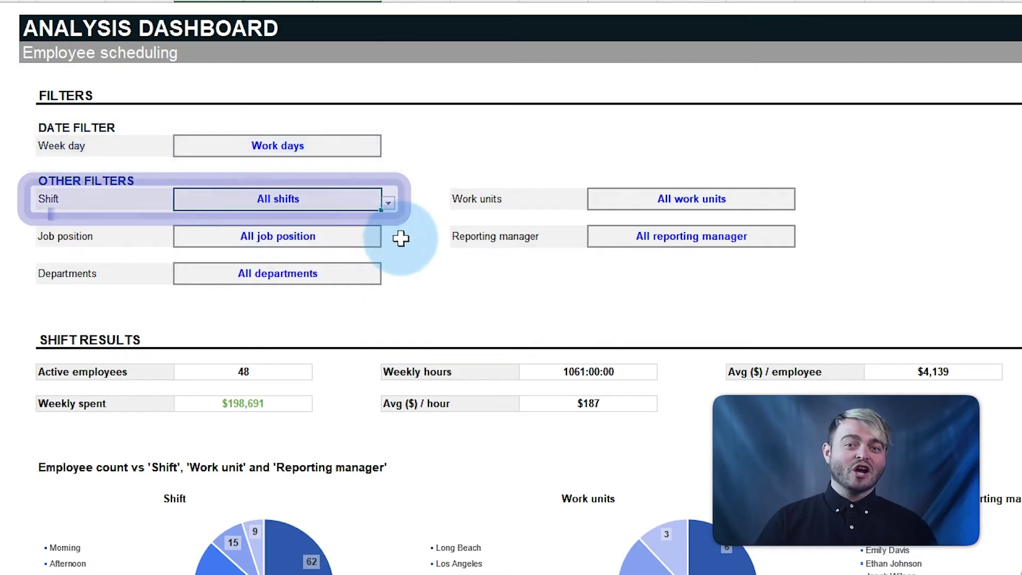
{"action": "left_click", "coordinate": [376, 240]}
{"action": "left_click", "coordinate": [388, 241]}
{"action": "left_click", "coordinate": [380, 280]}
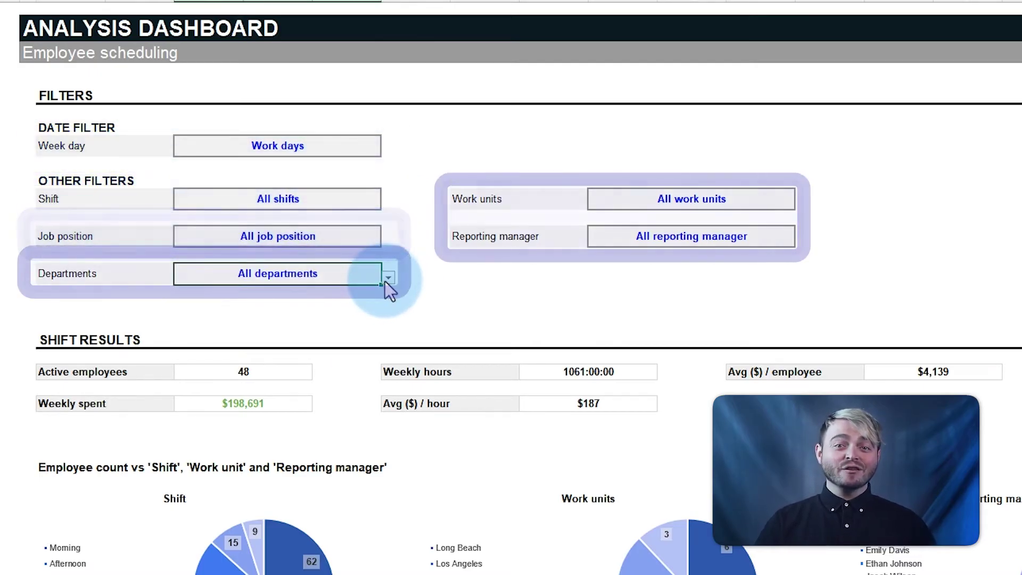
{"action": "left_click", "coordinate": [385, 280]}
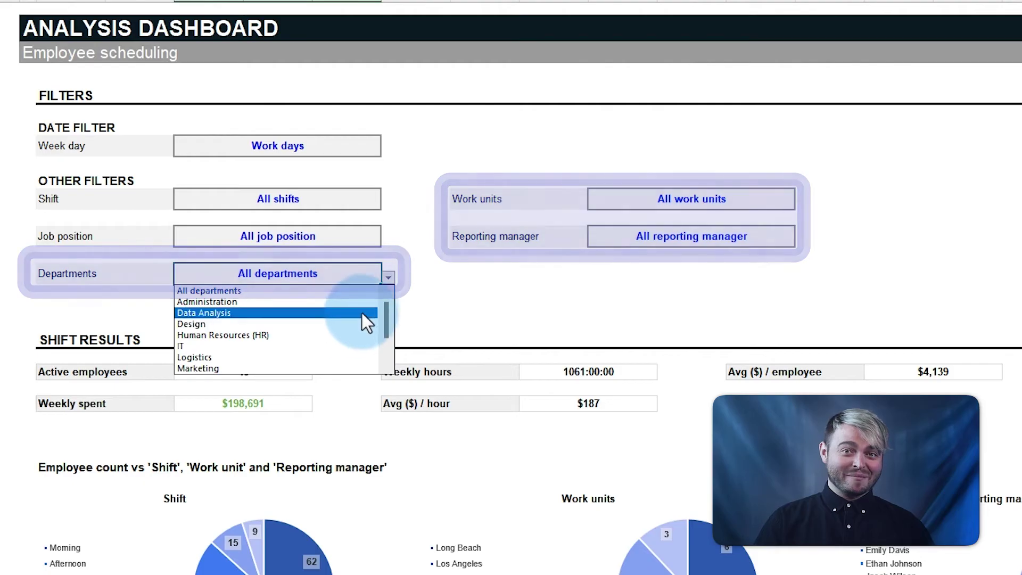
{"action": "left_click", "coordinate": [438, 311]}
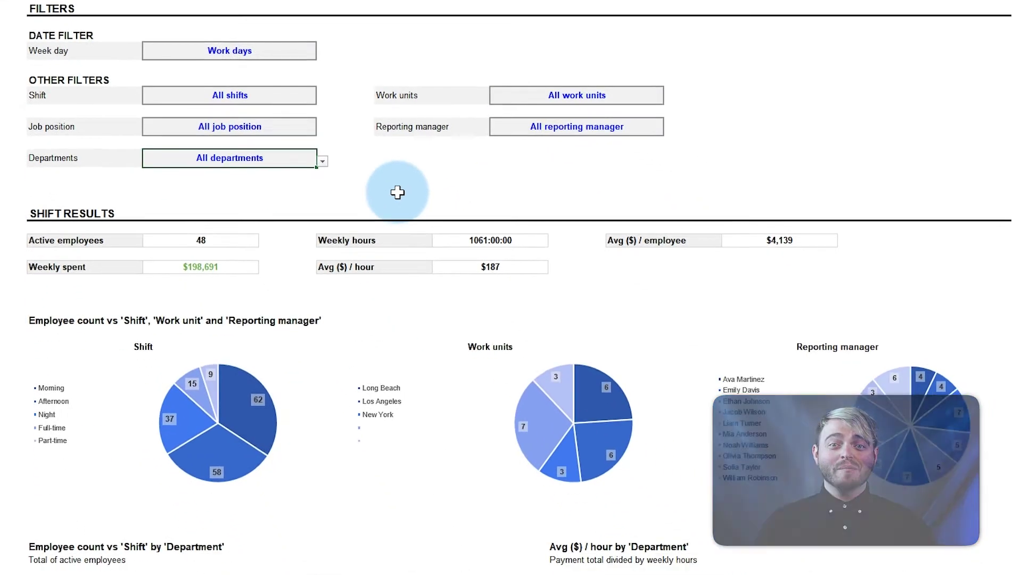
{"action": "scroll", "coordinate": [397, 197], "scroll_direction": "down", "scroll_amount": 3}
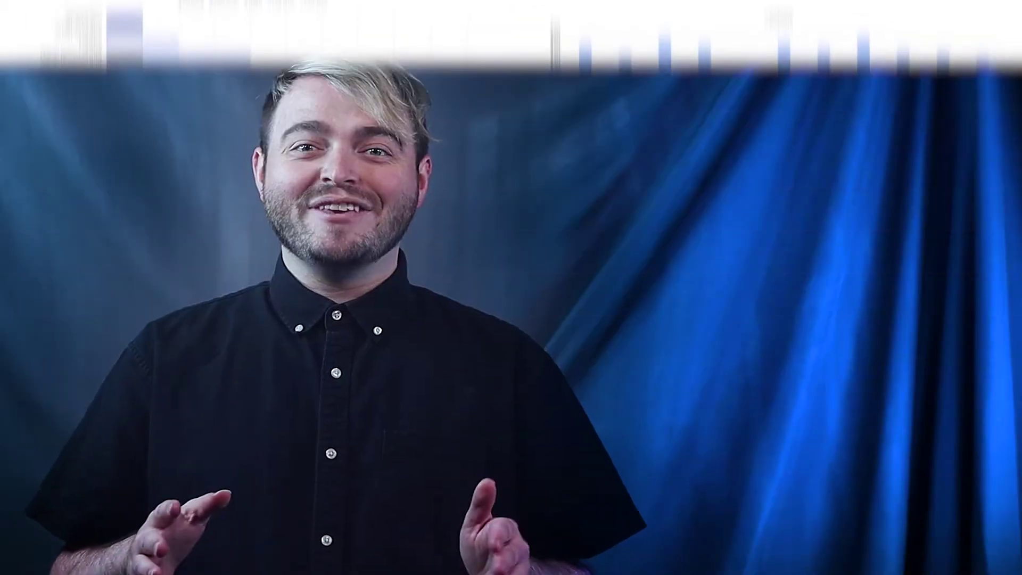
{"action": "type", "text": "7:00 AM"}
{"action": "key", "text": "Tab"}
{"action": "type", "text": "1"}
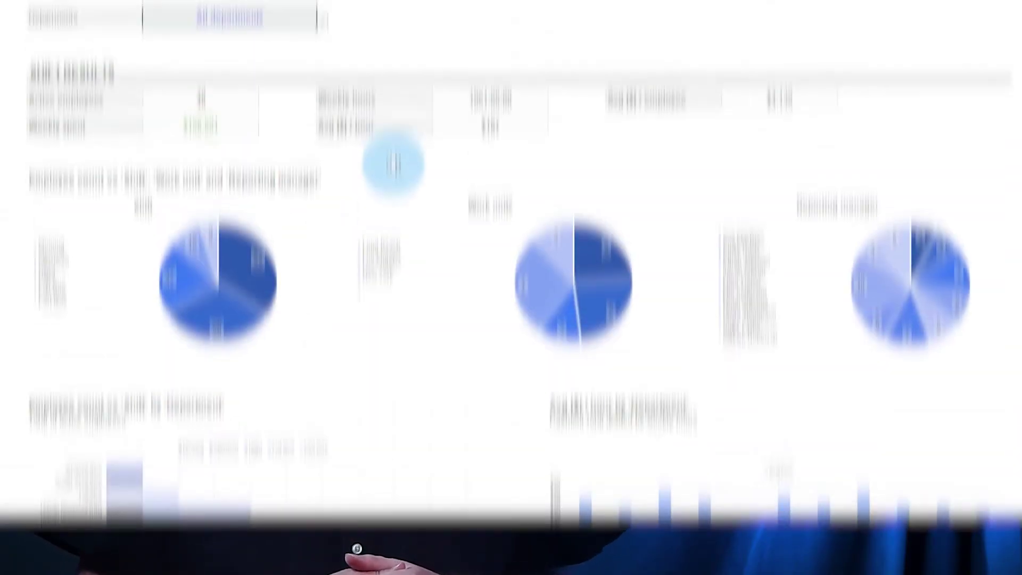
{"action": "scroll", "coordinate": [397, 226], "scroll_direction": "down", "scroll_amount": 5}
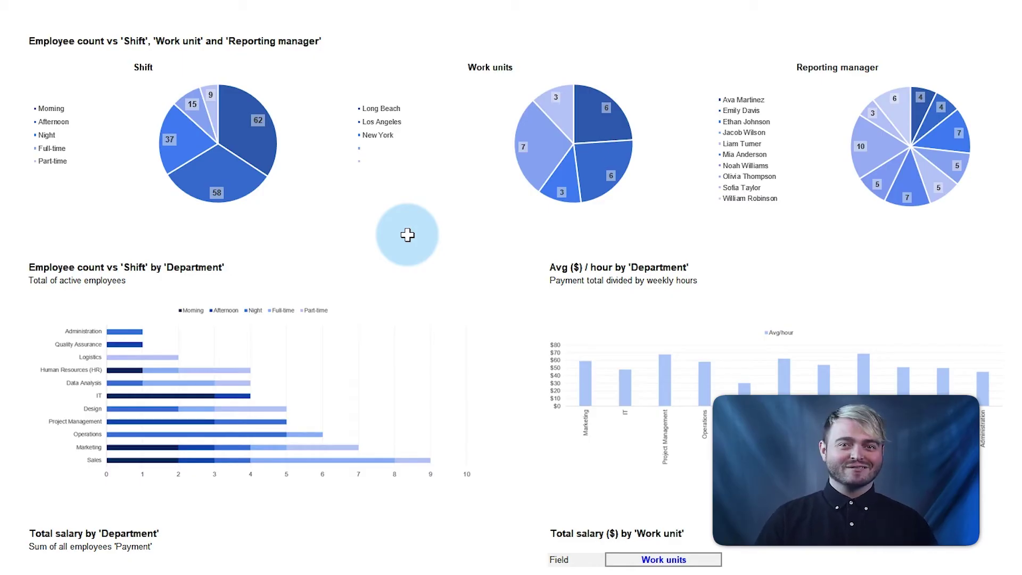
{"action": "scroll", "coordinate": [407, 235], "scroll_direction": "down", "scroll_amount": 5}
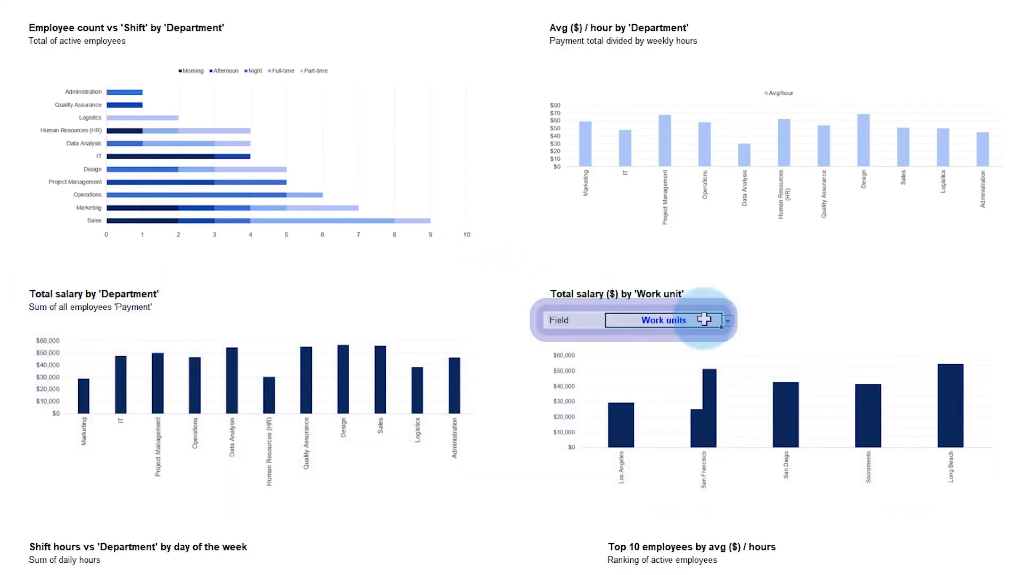
{"action": "left_click", "coordinate": [756, 312]}
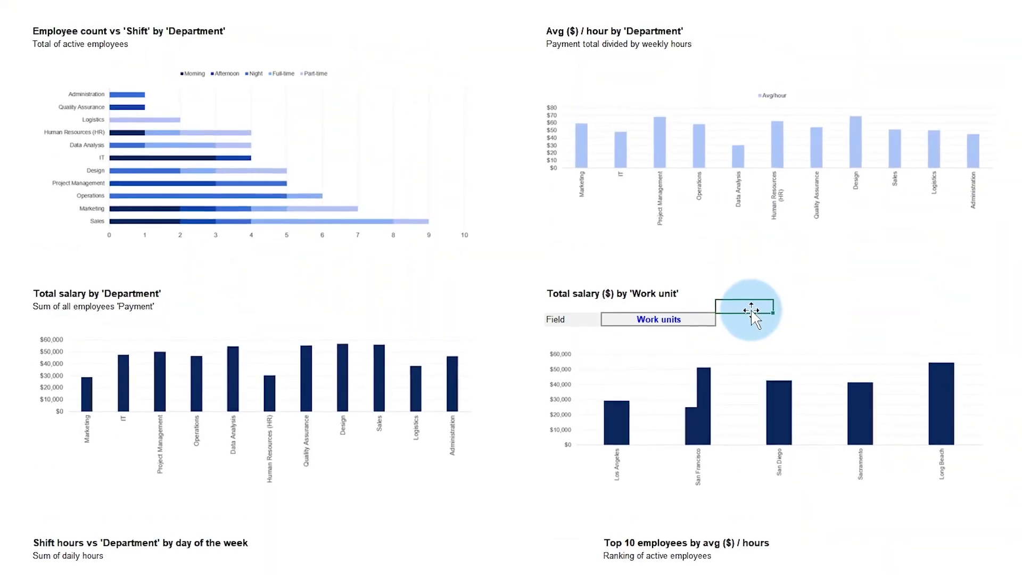
{"action": "scroll", "coordinate": [752, 312], "scroll_direction": "down", "scroll_amount": 5}
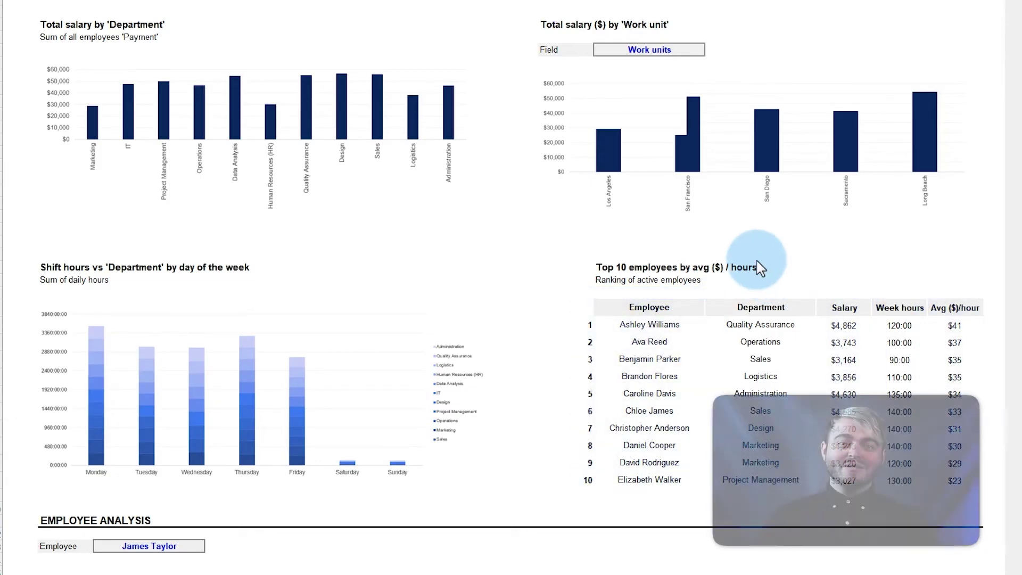
Step: Scroll to Employee Analysis and pick a different employee from the Employee dropdown
{"action": "scroll", "coordinate": [765, 272], "scroll_direction": "down", "scroll_amount": 2}
{"action": "scroll", "coordinate": [760, 273], "scroll_direction": "down", "scroll_amount": 4}
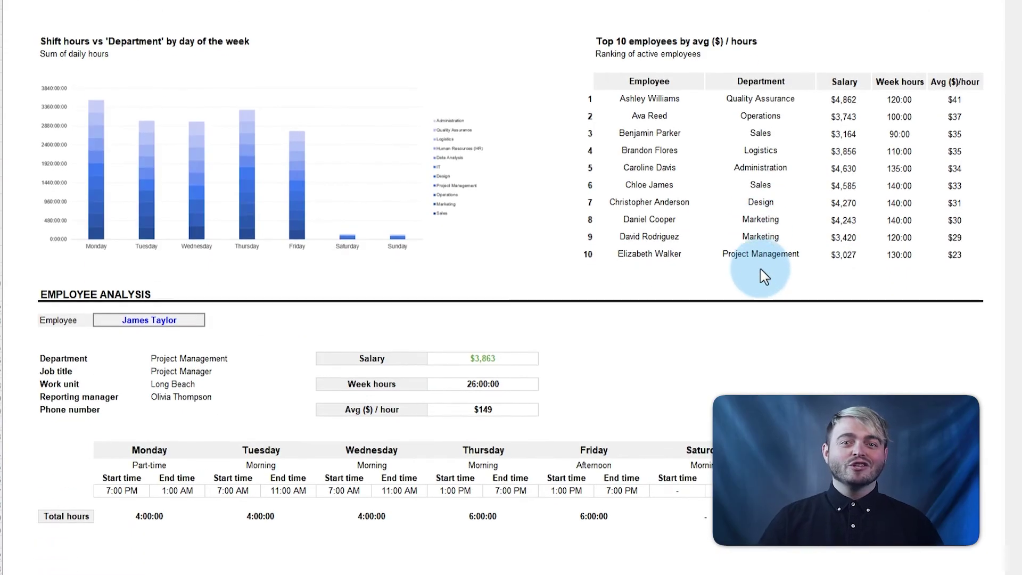
{"action": "left_click", "coordinate": [185, 267]}
{"action": "left_click", "coordinate": [210, 230]}
{"action": "left_click", "coordinate": [211, 231]}
{"action": "left_click", "coordinate": [224, 267]}
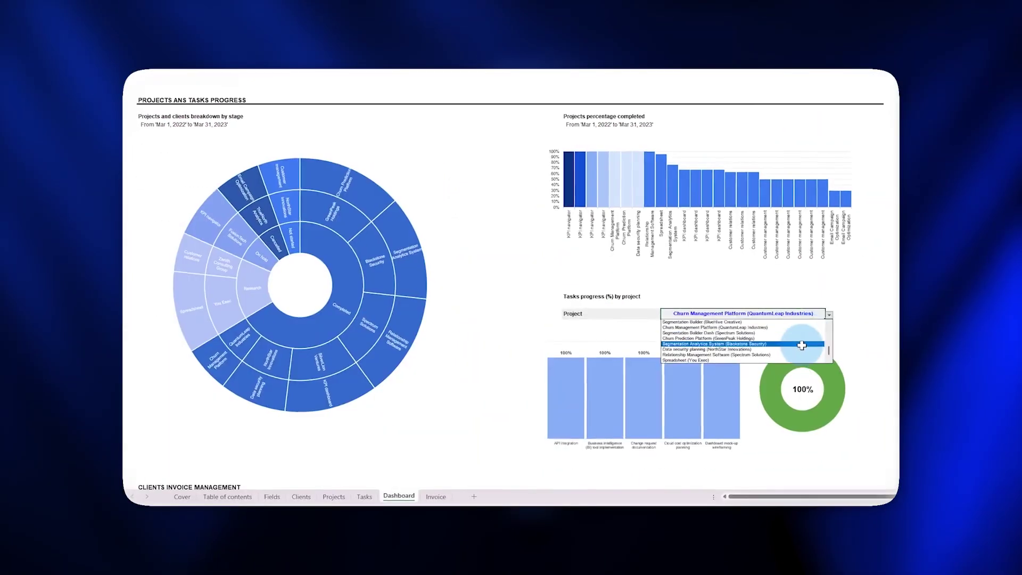
Step: Filter the Tasks dashboard to another project, then go through Projects Input to the Tasks Input sheet
{"action": "left_click", "coordinate": [803, 336]}
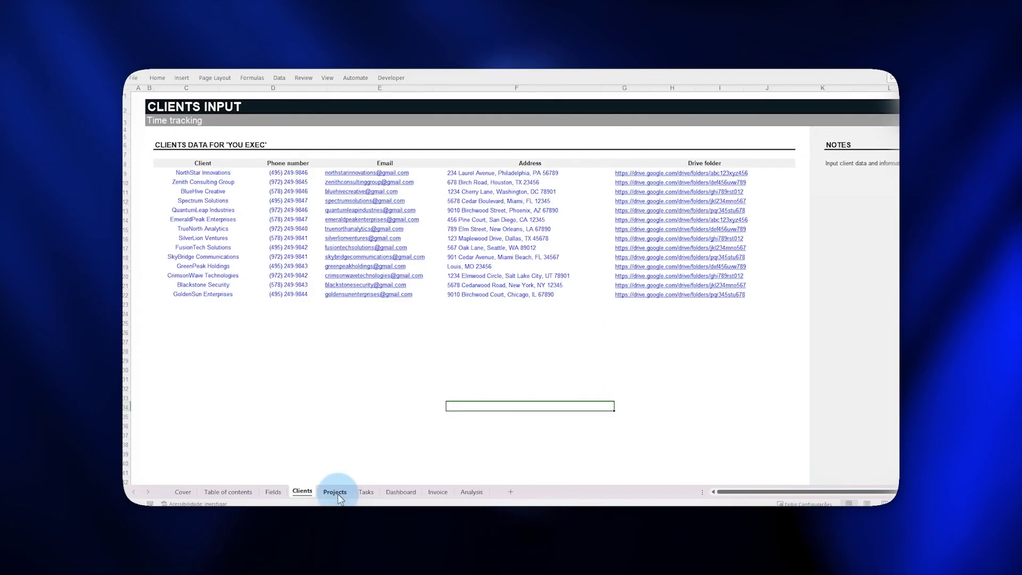
{"action": "left_click", "coordinate": [338, 492]}
{"action": "left_click", "coordinate": [357, 493]}
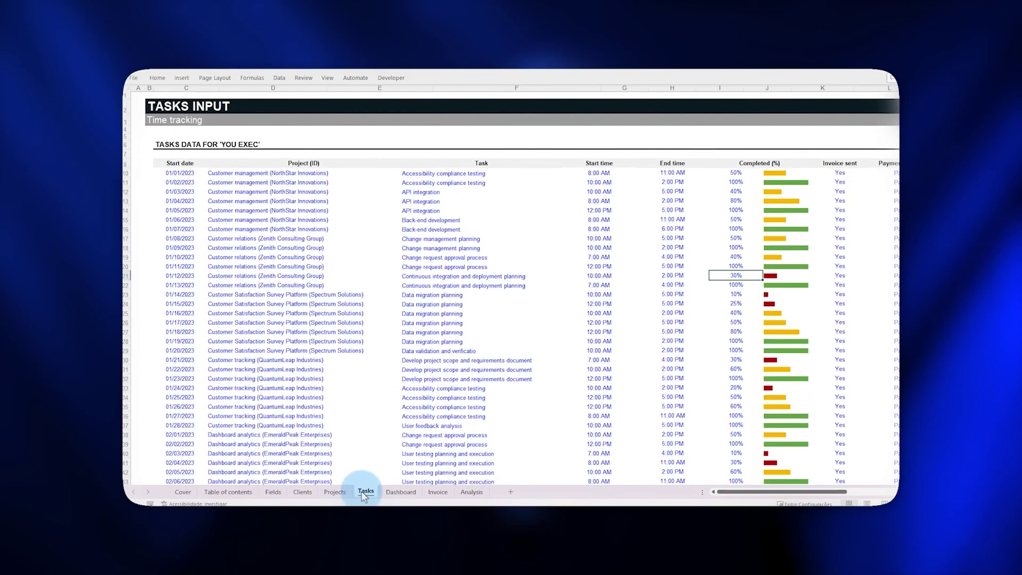